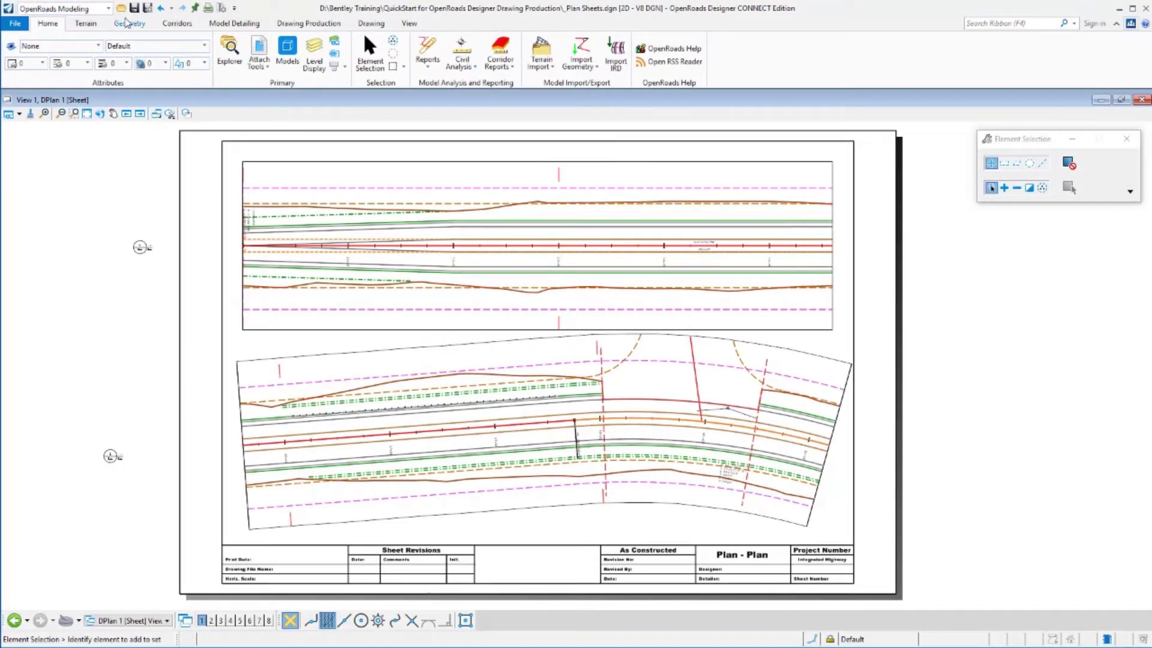
# Open _Plan and Profile Sheets.dgn from the QuickStart folder.
pyautogui.click(121, 11)
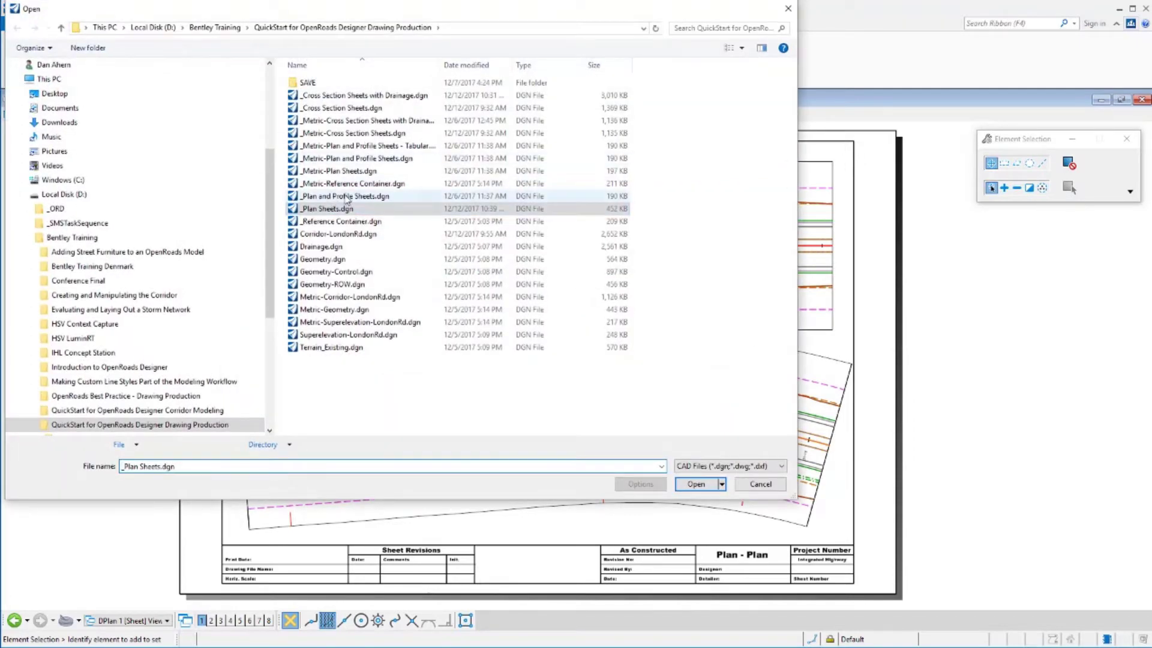
pyautogui.press('Return')
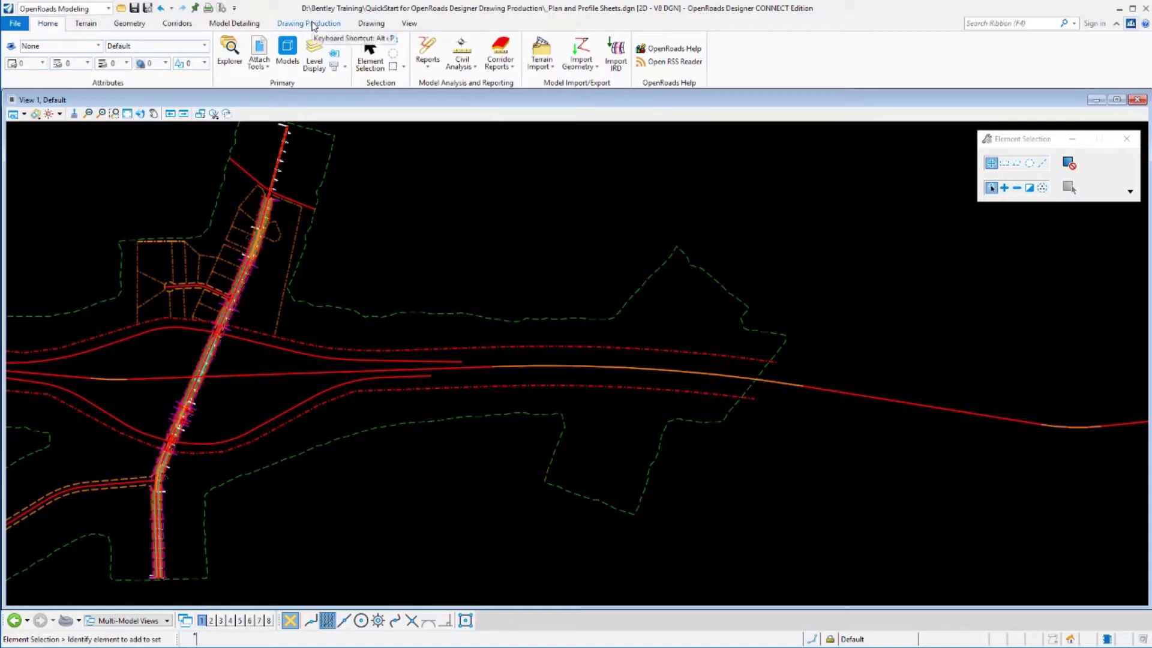
# Start a Civil Plan named boundary along LondonRd using the ANSI D_Plan-Profile_PLAN seed.
pyautogui.click(311, 24)
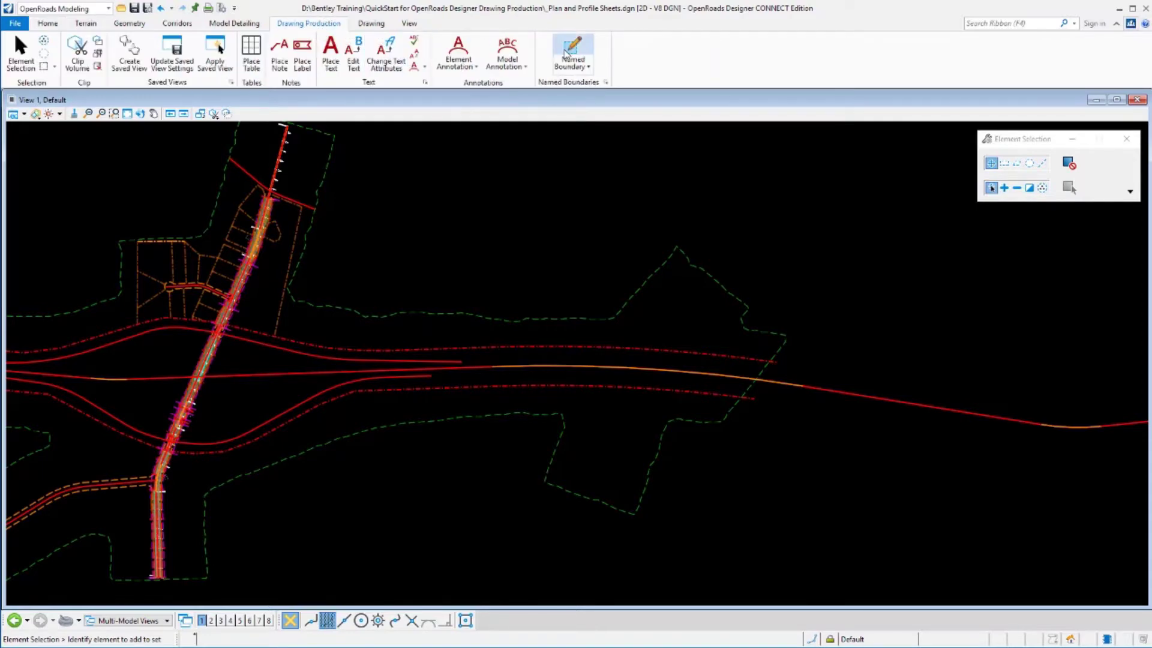
pyautogui.click(567, 53)
pyautogui.moveTo(980, 139); pyautogui.dragTo(484, 147)
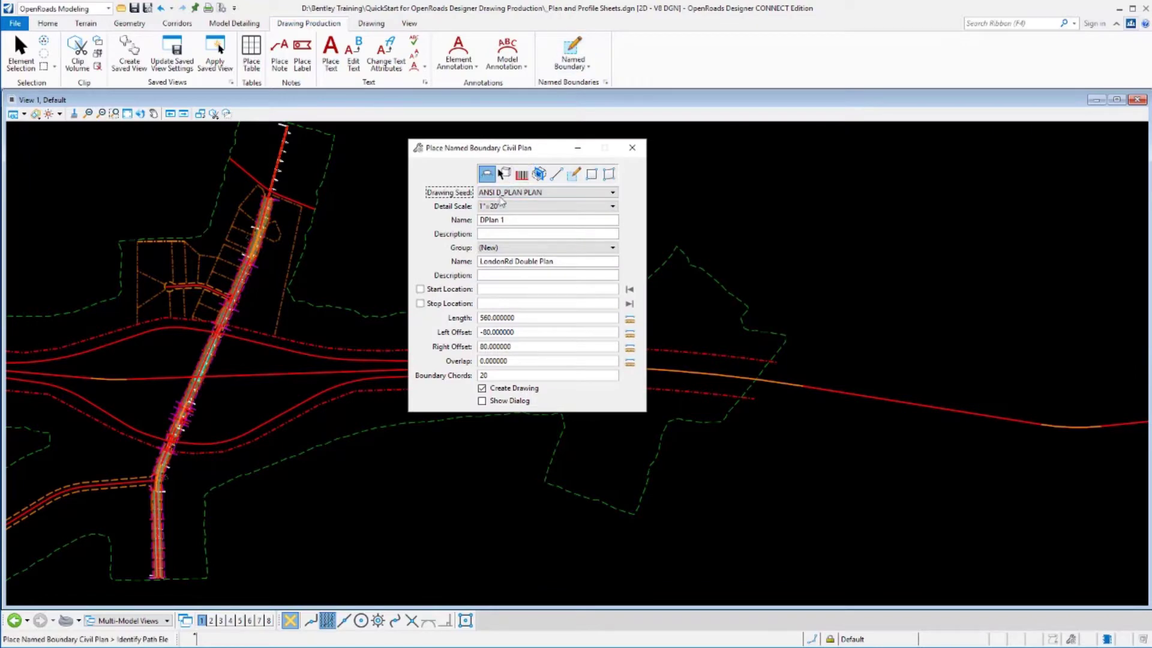
pyautogui.click(501, 192)
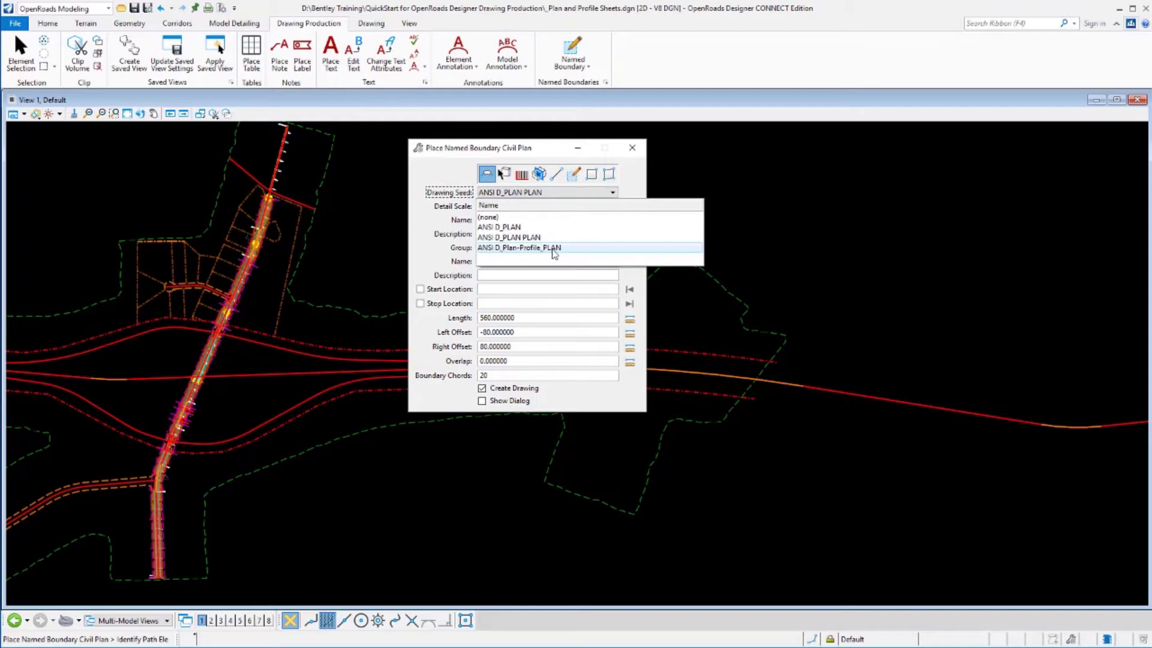
pyautogui.click(527, 248)
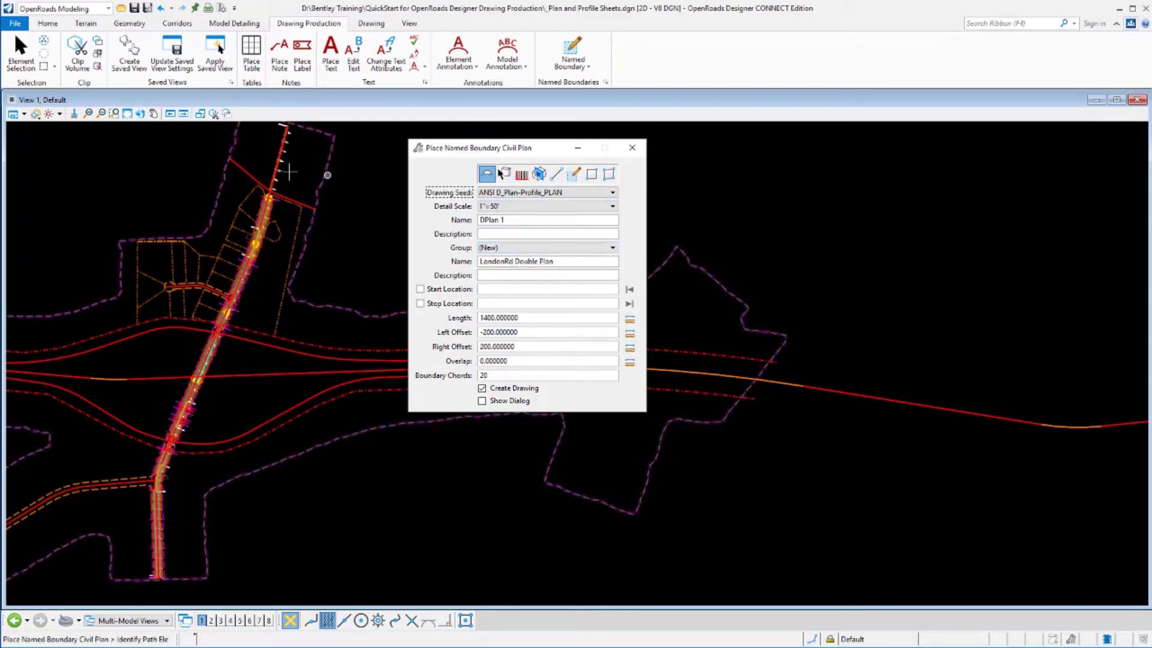
pyautogui.click(275, 167)
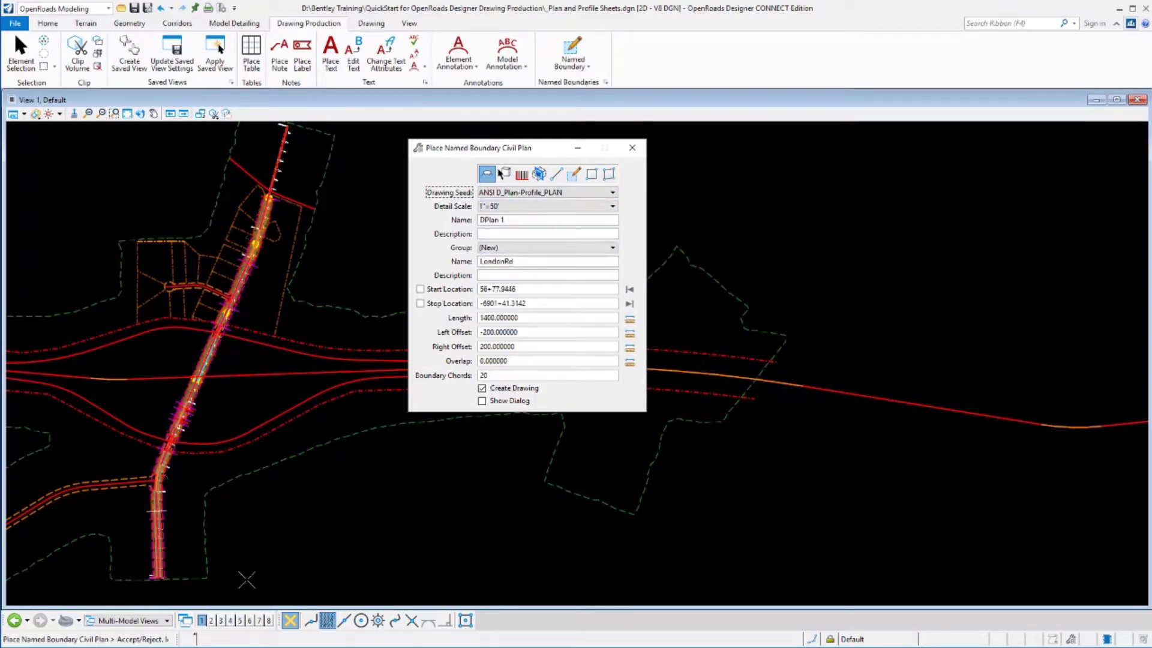
pyautogui.click(247, 573)
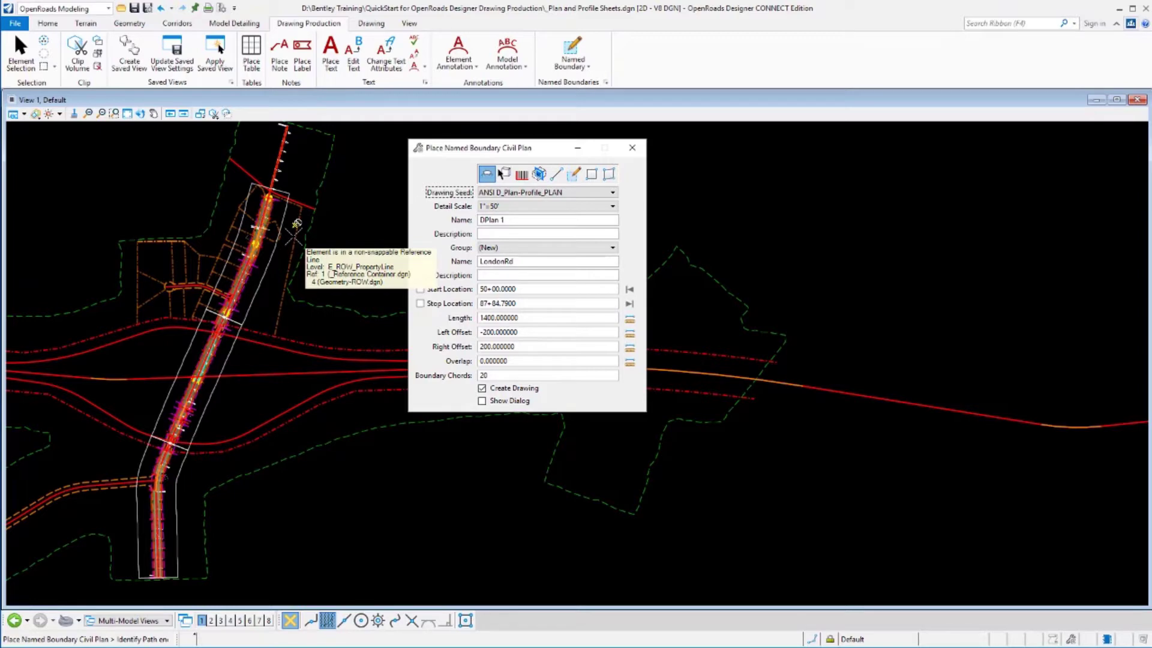
pyautogui.click(294, 236)
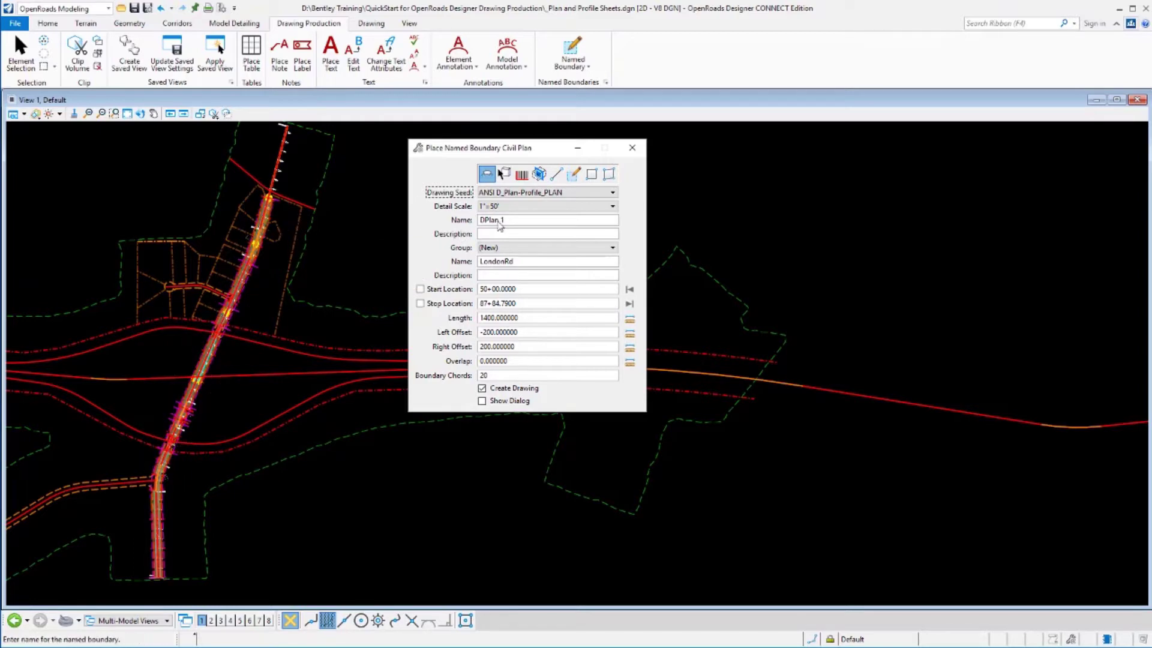
# Rename the boundary to Plan 1, turn off Create Drawing, and place the boundaries.
pyautogui.press('BackSpace')
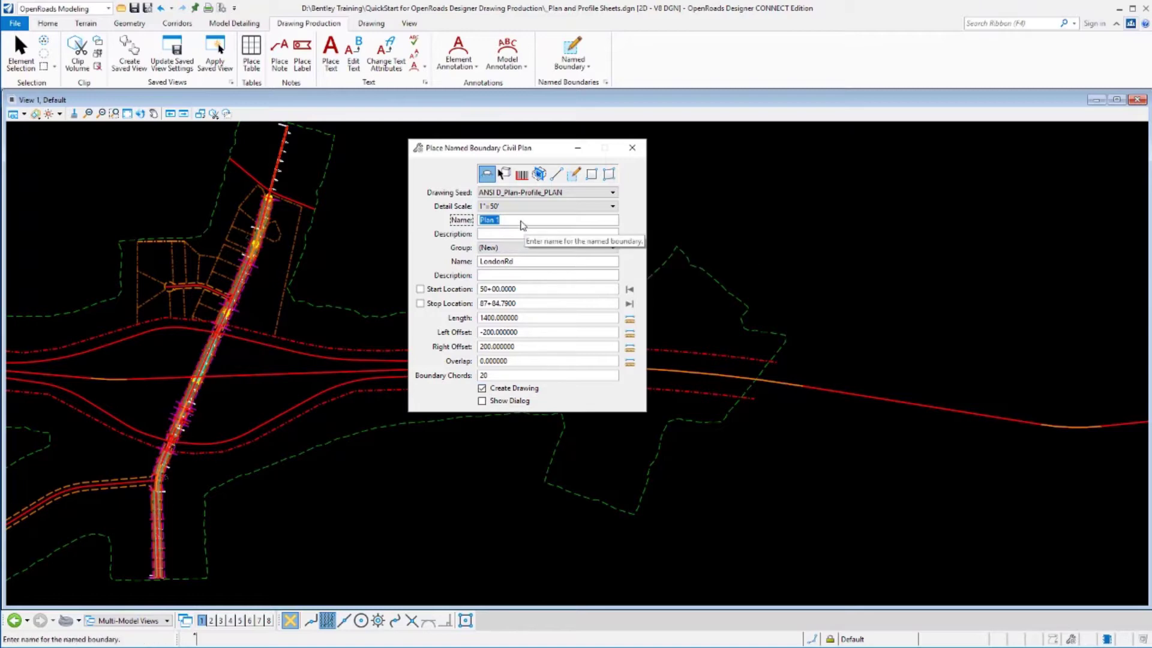
pyautogui.press('Tab')
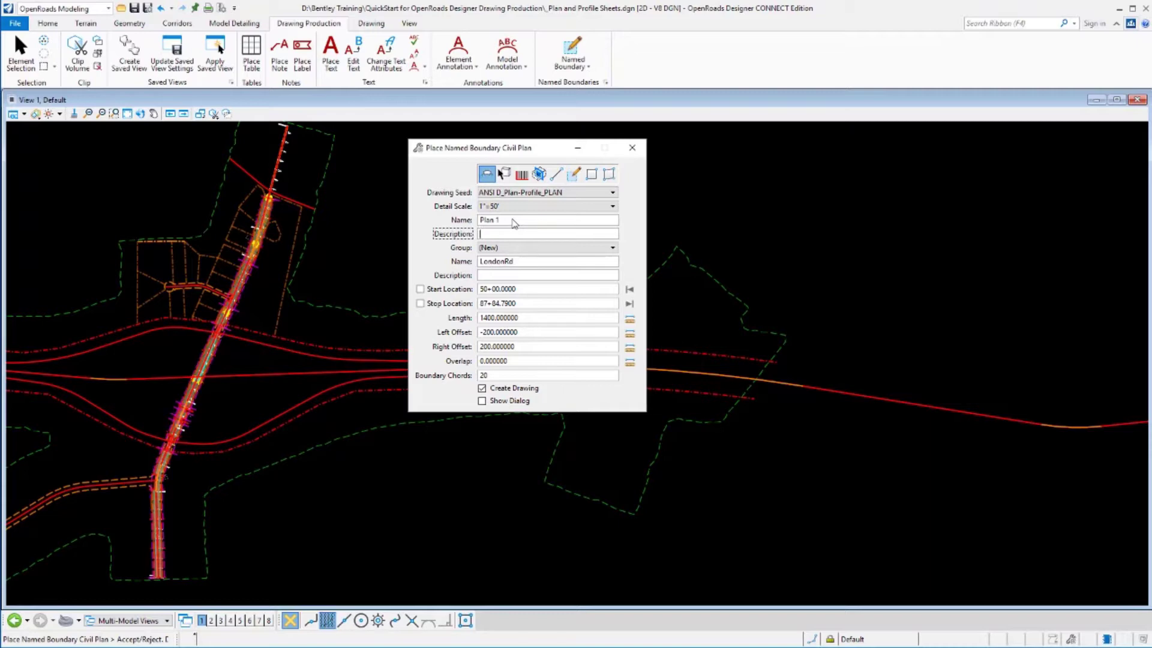
pyautogui.click(483, 388)
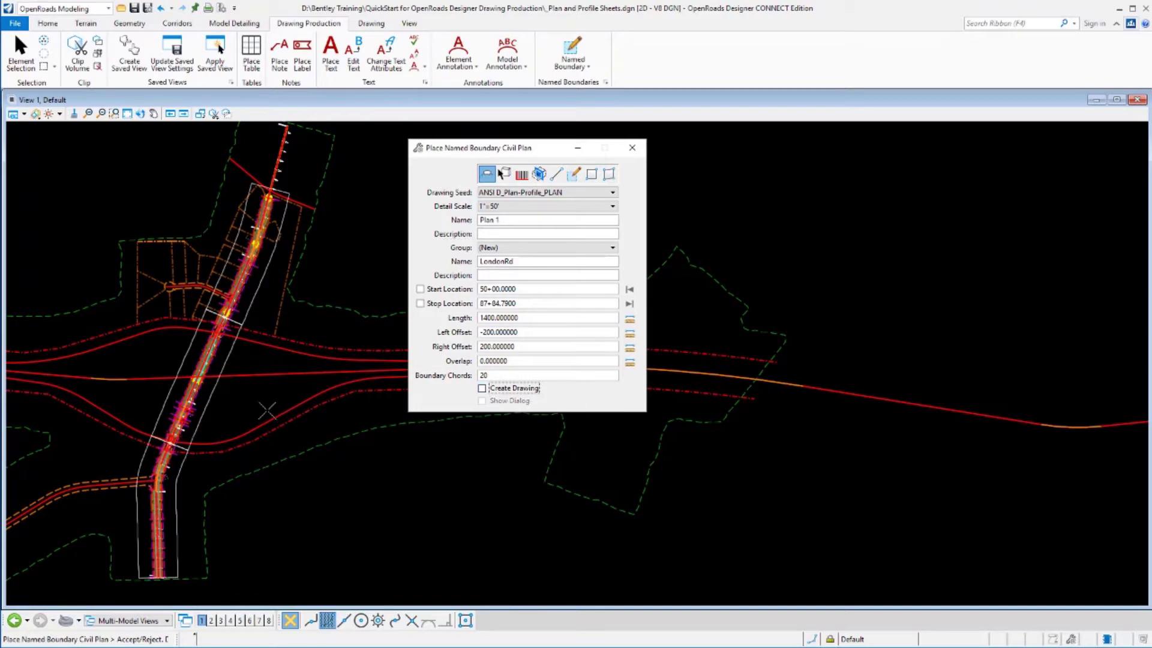
pyautogui.click(264, 411)
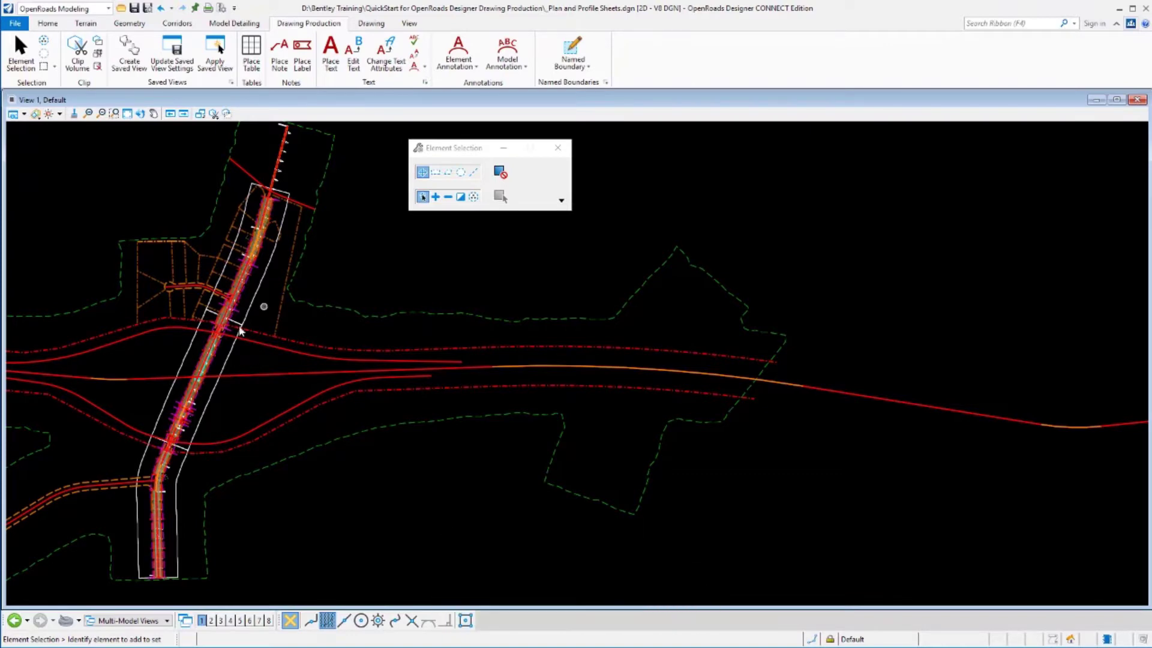
# Display the LondonRd long-section in View 4 and restart the Named Boundary tool.
pyautogui.click(232, 620)
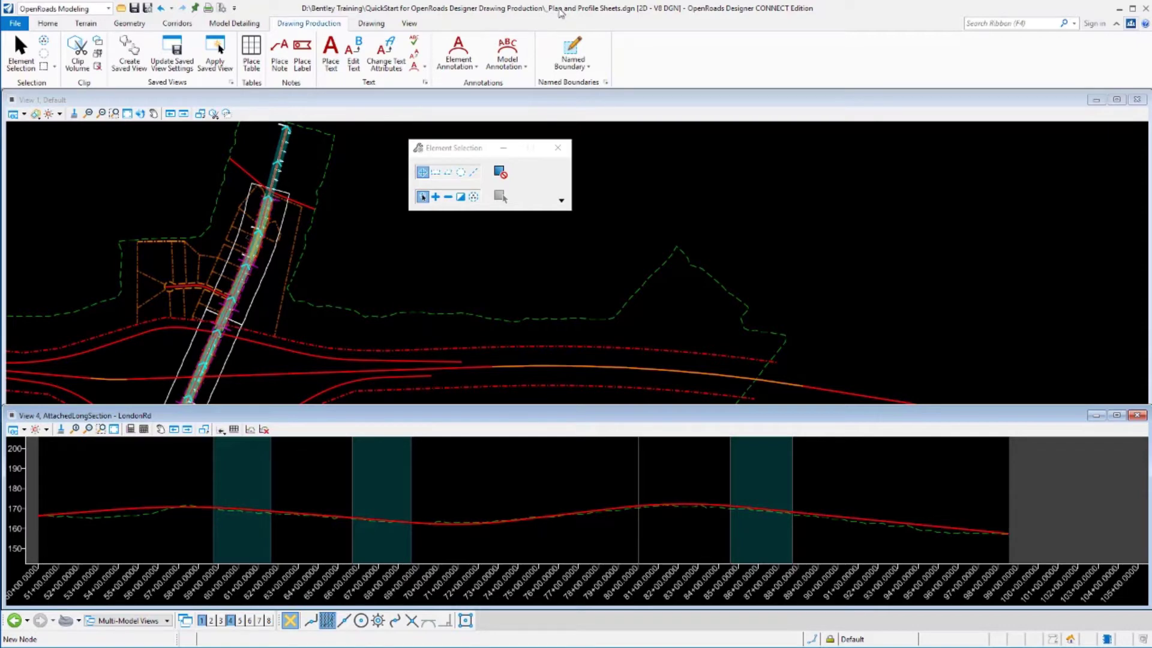
pyautogui.click(559, 50)
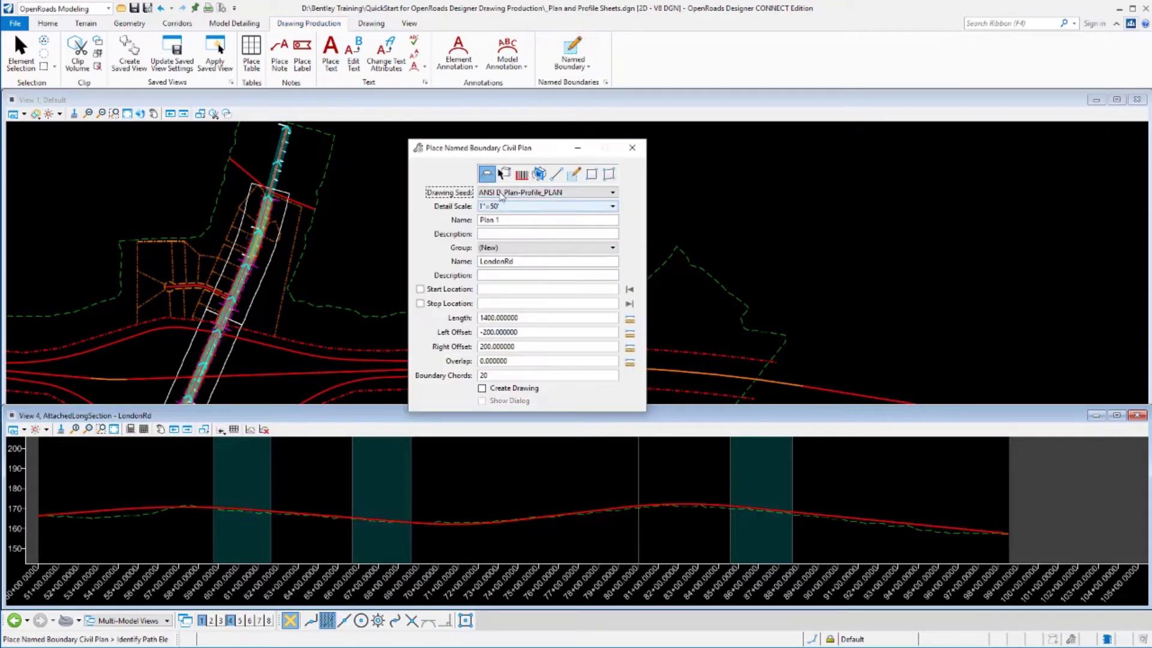
# Switch to Civil Profile with the ANSI D_Plan-Profile_PROFILE seed and pick the LondonRd profile.
pyautogui.click(522, 175)
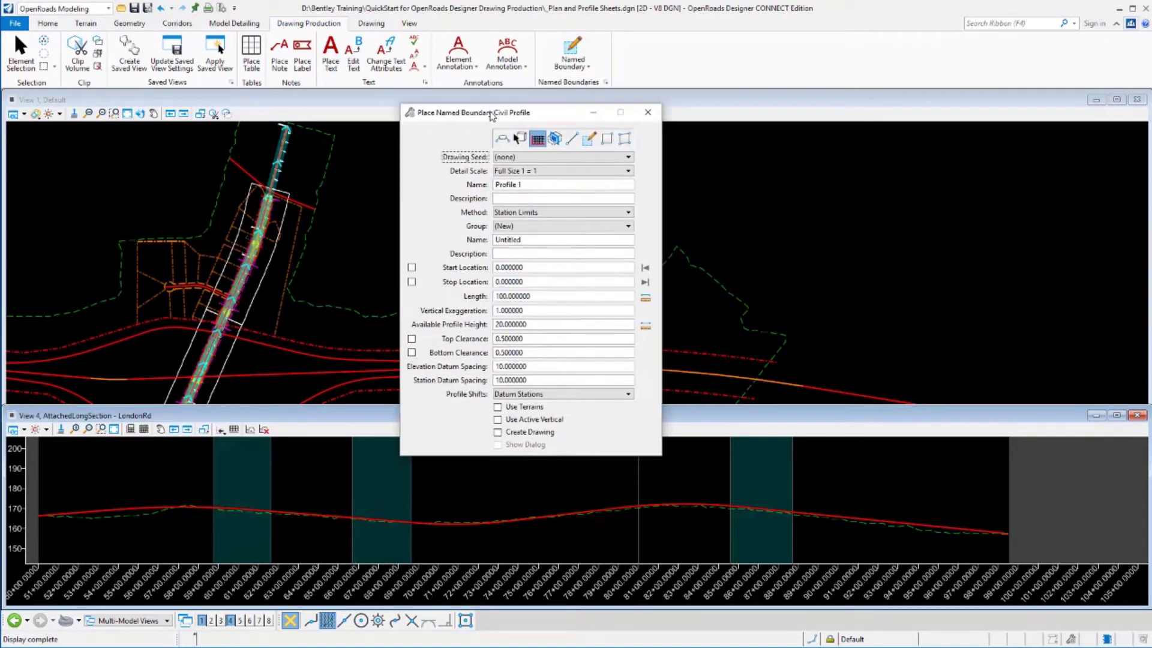
pyautogui.click(504, 157)
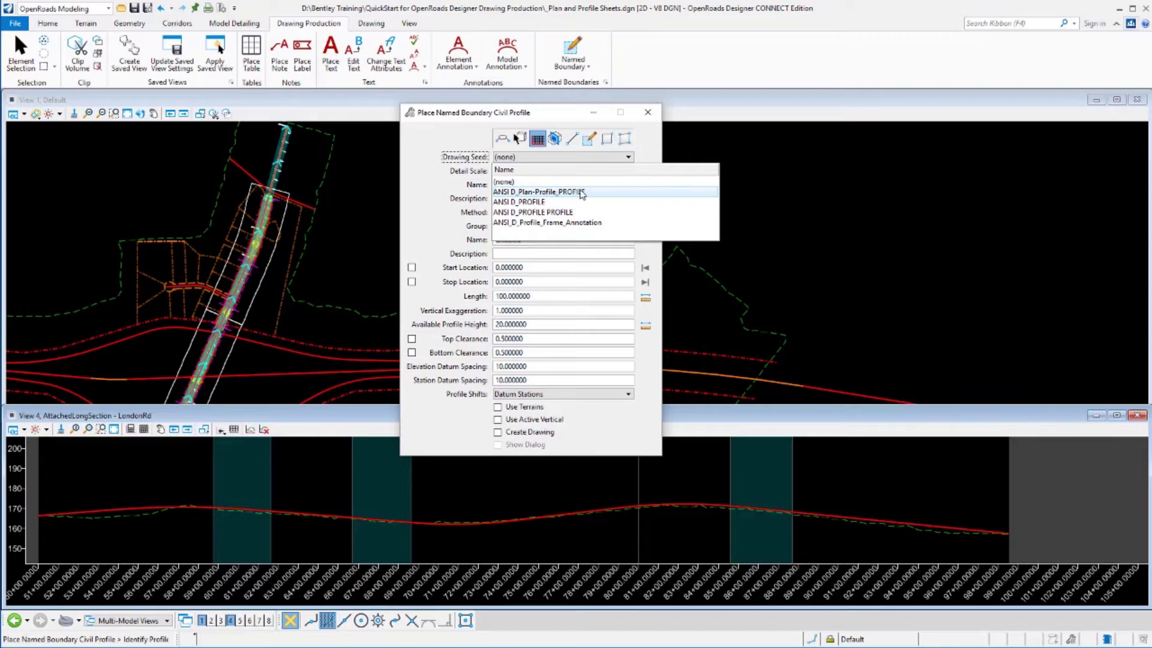
pyautogui.click(581, 192)
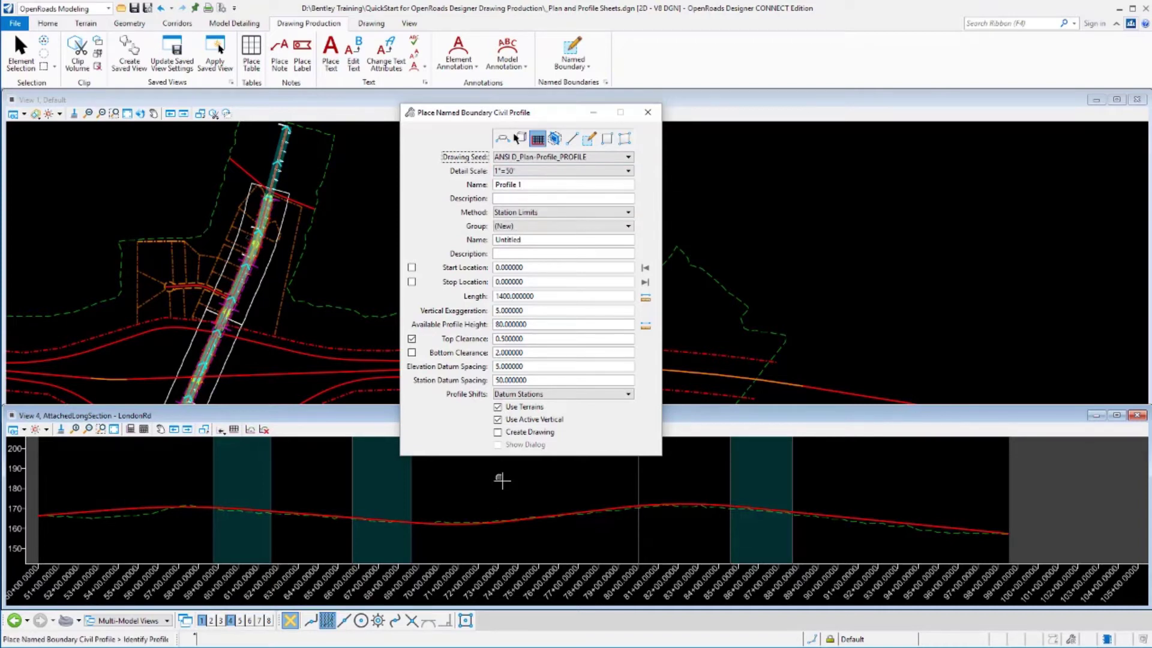
pyautogui.click(457, 522)
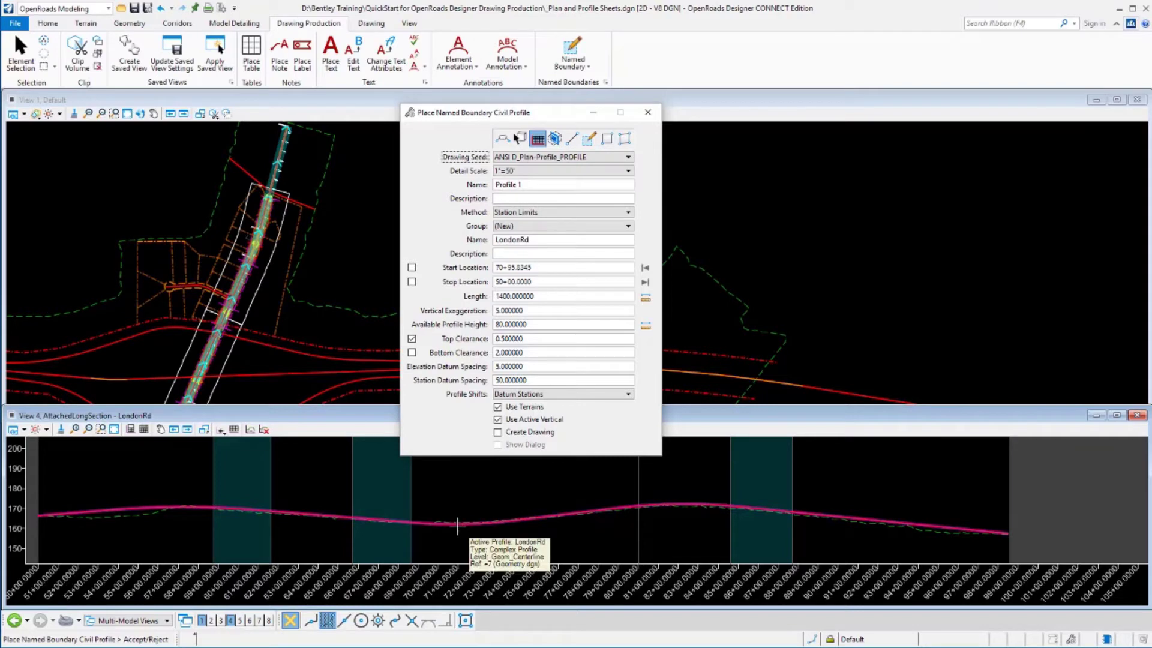
# Set the boundary method to From Plan Group with LondonRd as the plan group.
pyautogui.click(511, 215)
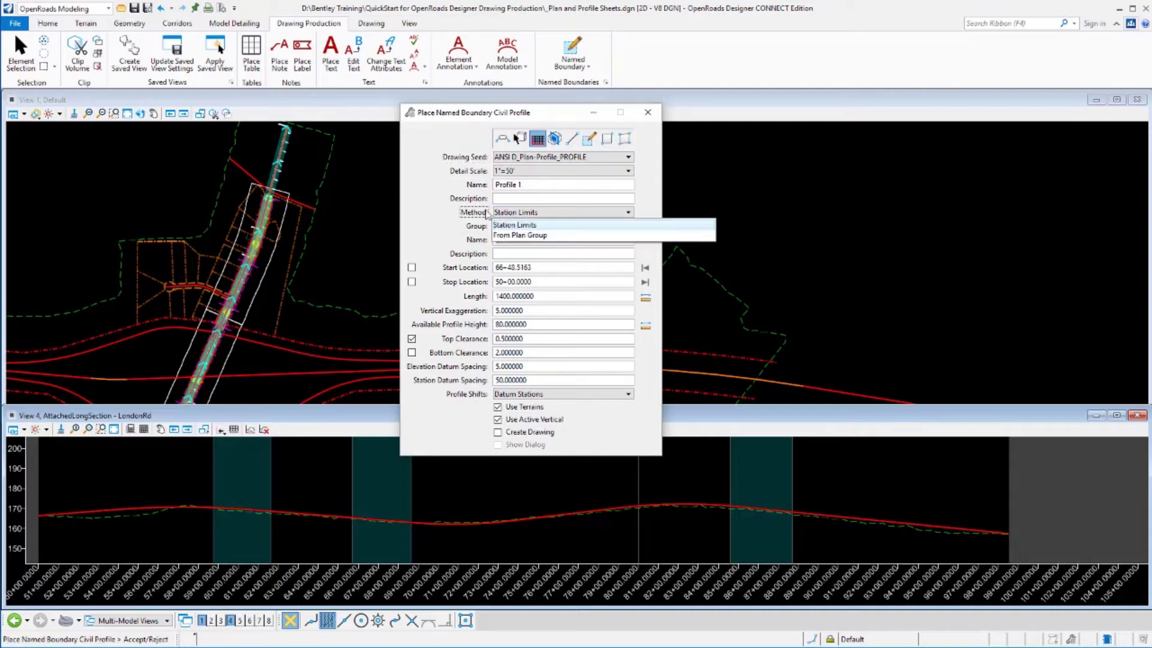
pyautogui.click(512, 236)
pyautogui.click(514, 226)
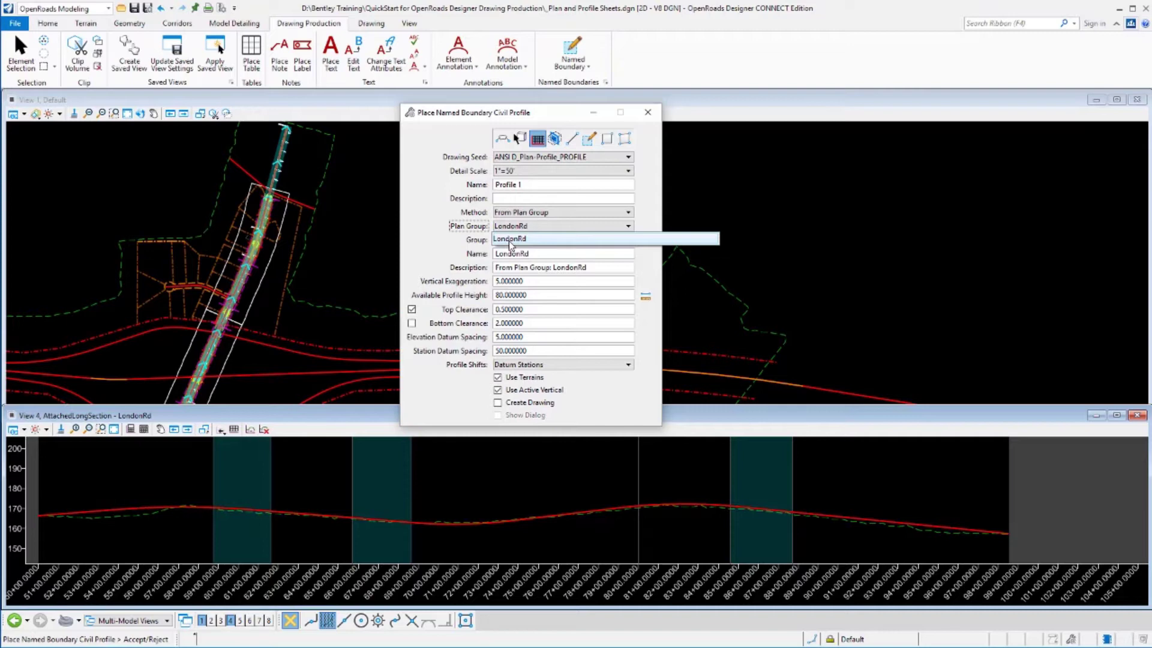
pyautogui.click(511, 240)
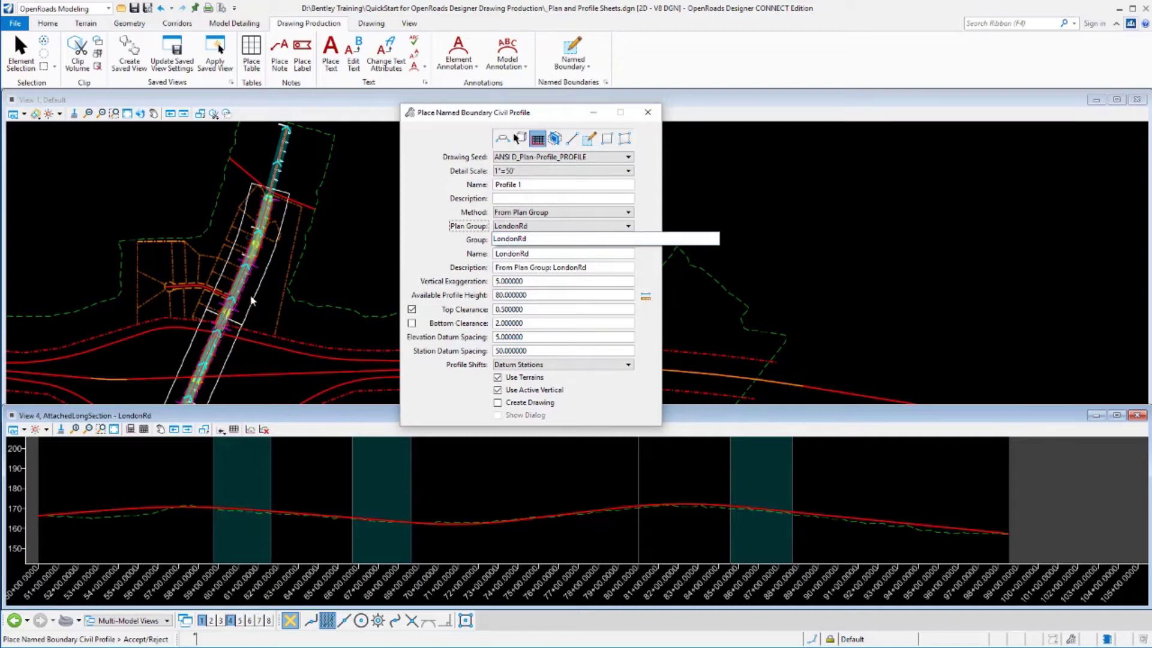
pyautogui.click(503, 240)
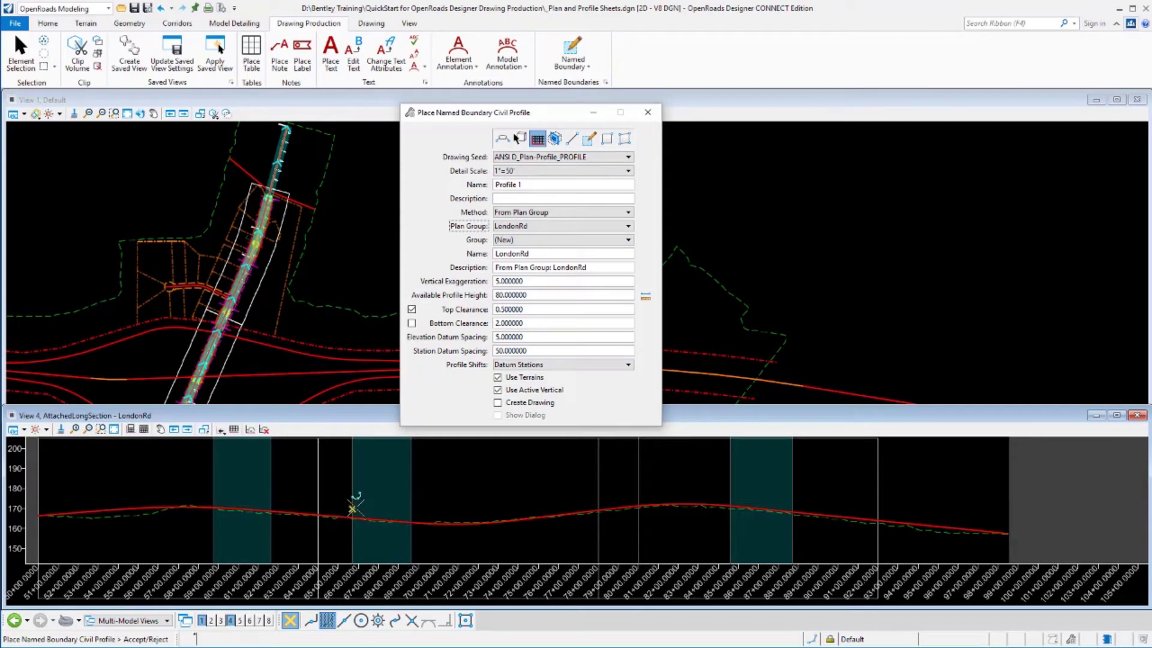
pyautogui.scroll(-2, 354, 507)
# Try vertical exaggerations of 10 and 20 and keep Profile Shifts at Datum Stations.
pyautogui.scroll(-1, 369, 505)
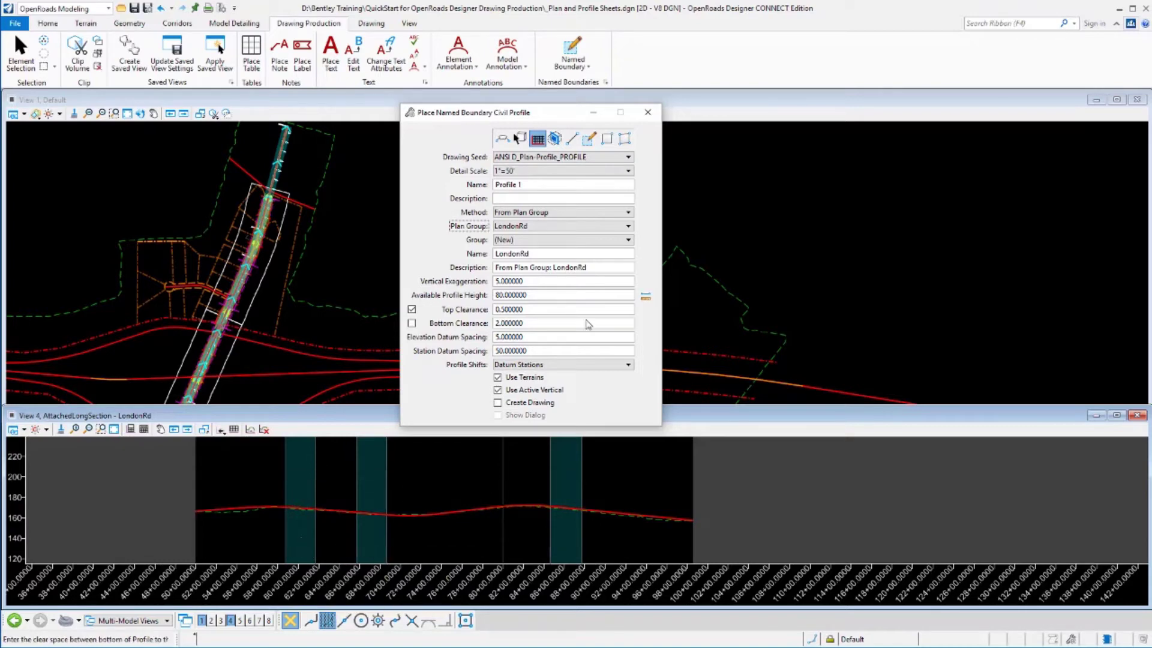
pyautogui.click(474, 282)
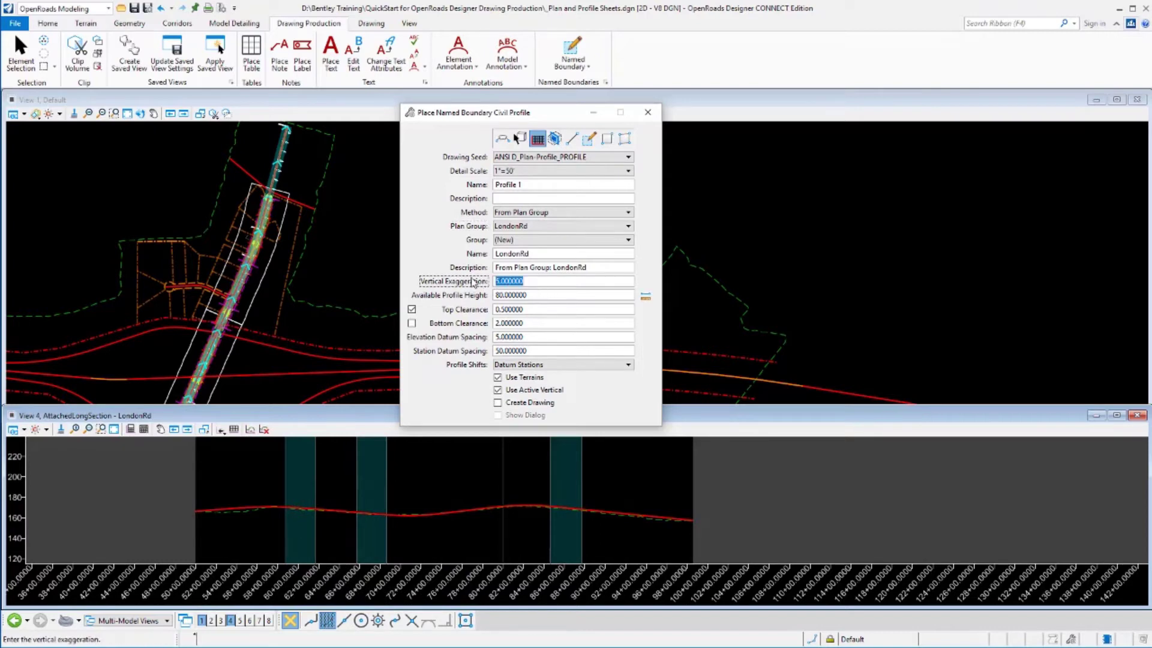
pyautogui.write('10')
pyautogui.press('Tab')
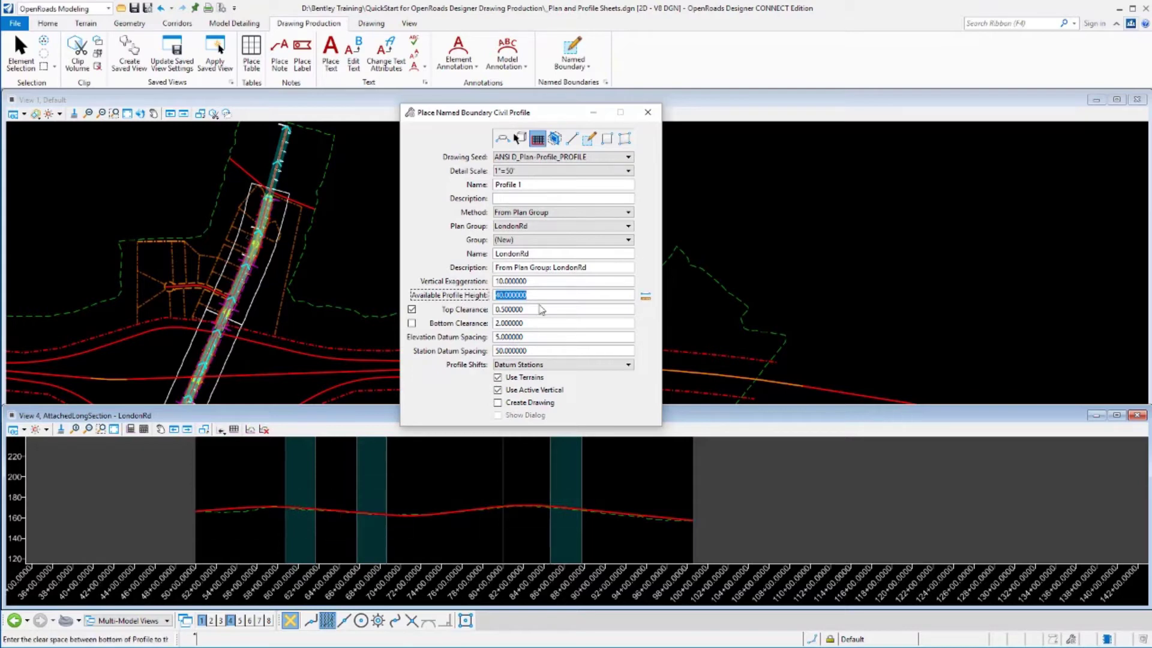
pyautogui.click(495, 281)
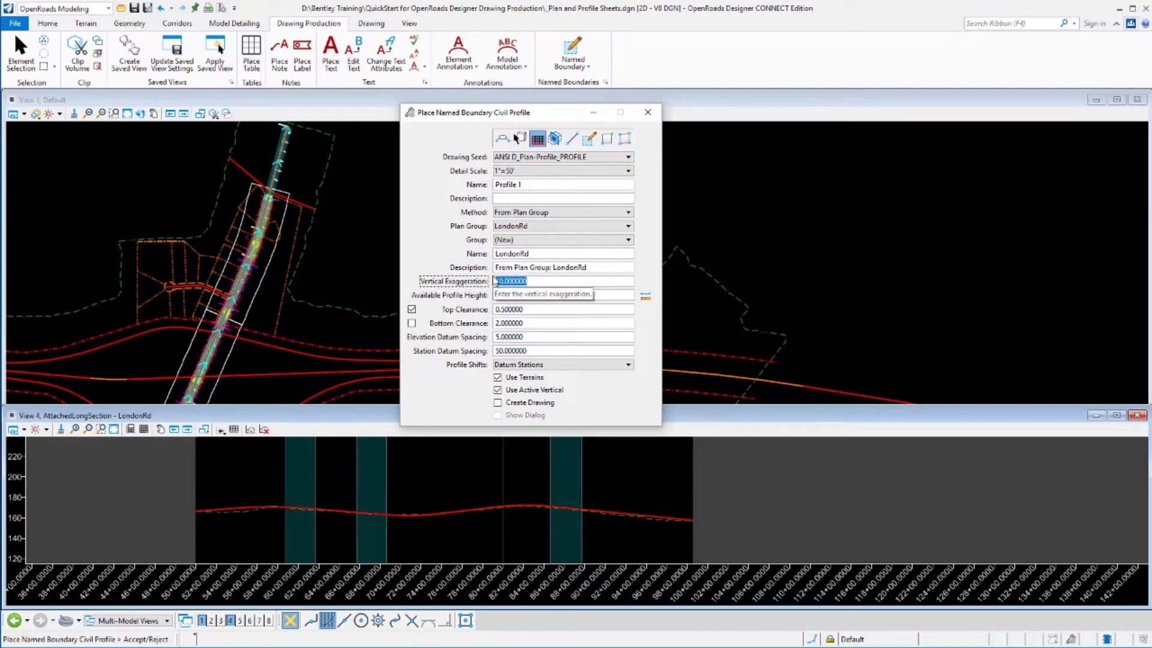
pyautogui.write('20')
pyautogui.press('Tab')
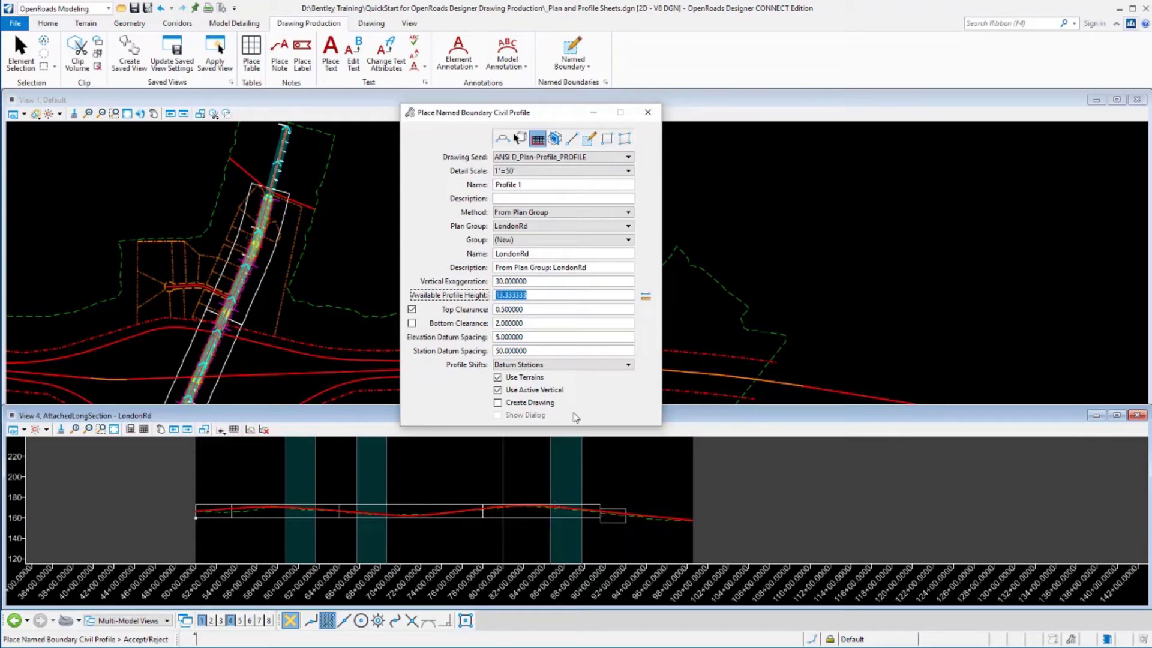
pyautogui.click(525, 366)
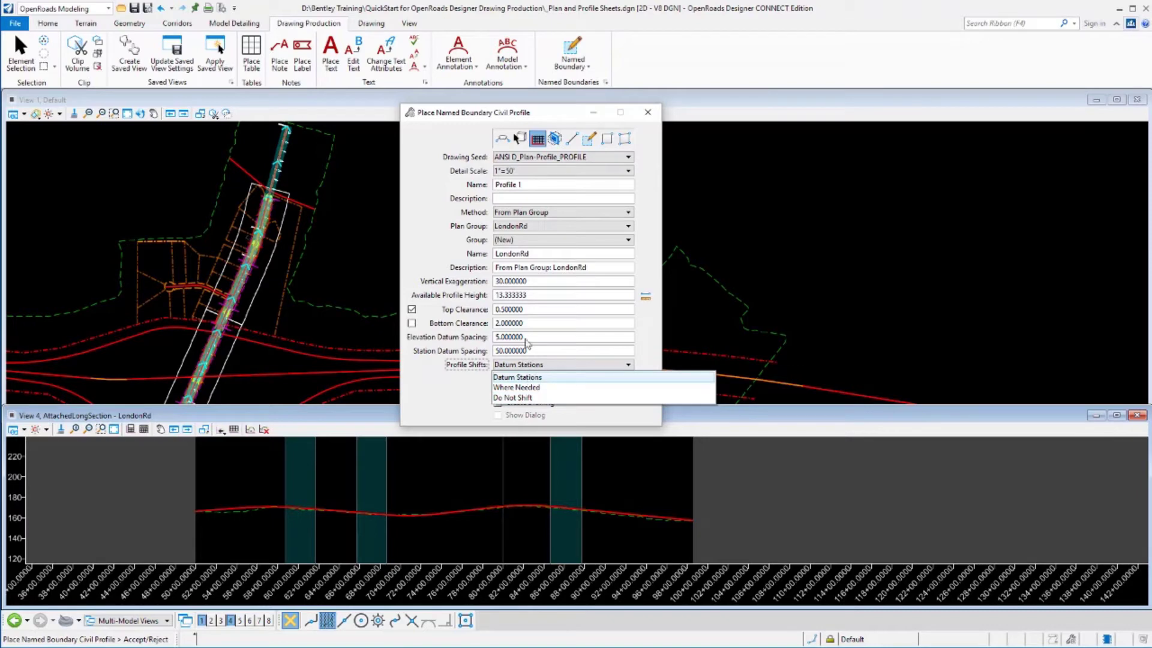
pyautogui.click(540, 354)
pyautogui.doubleClick(541, 353)
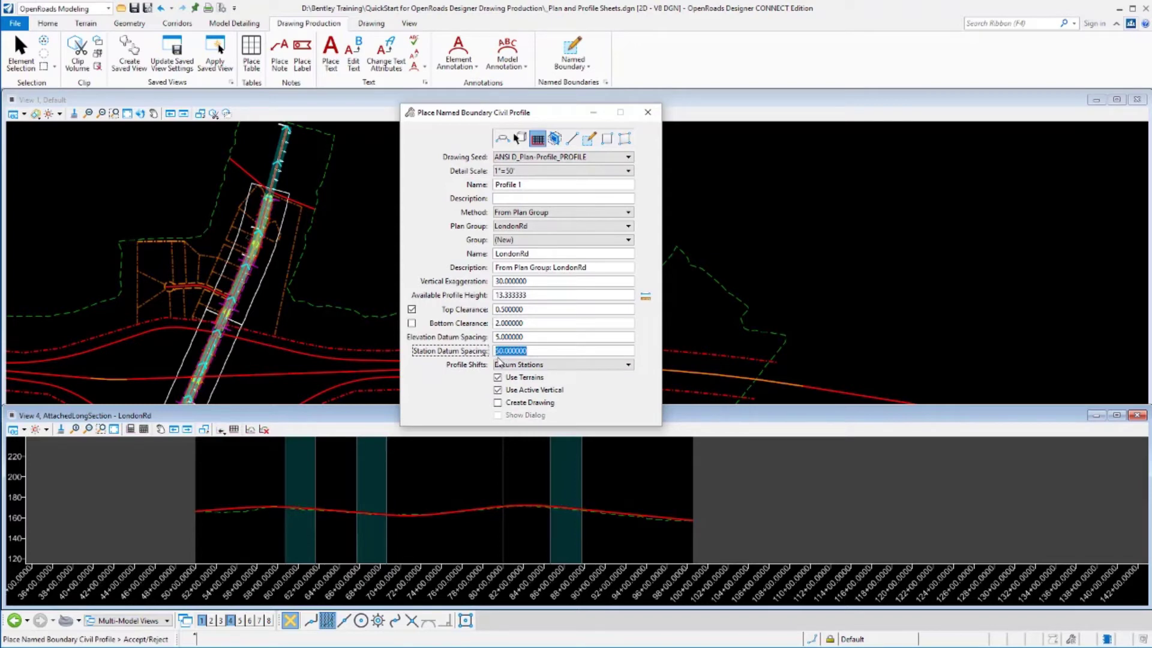
# Set vertical exaggeration to 10 and accept to place the Profile 1 boundaries.
pyautogui.click(484, 282)
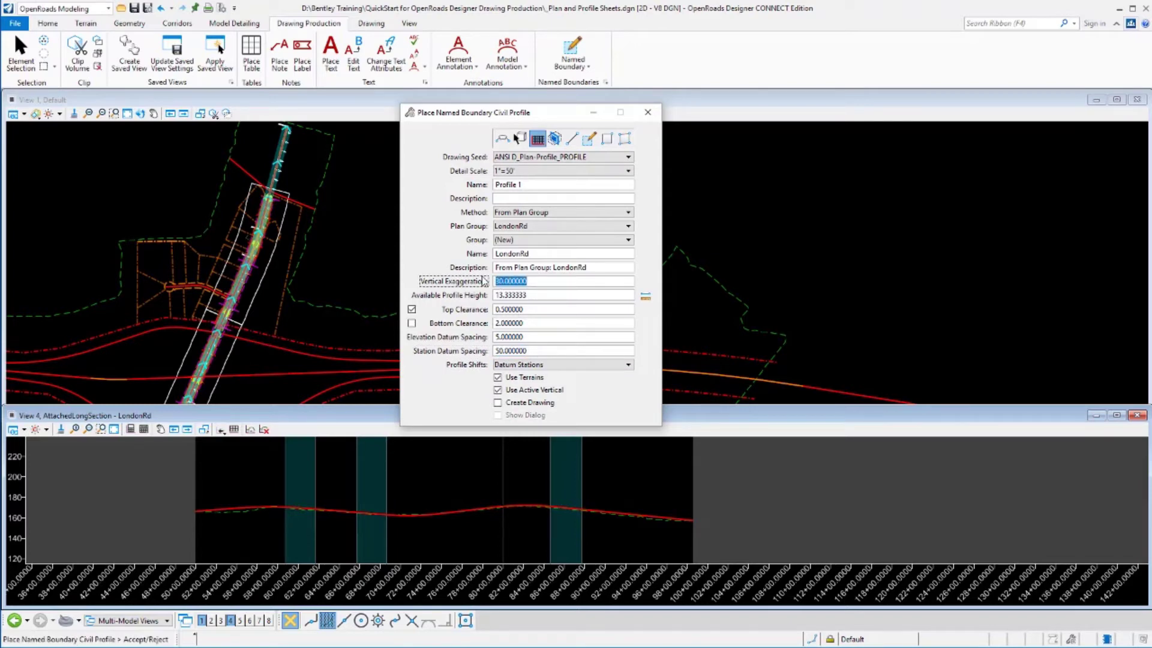
pyautogui.write('10')
pyautogui.press('Tab')
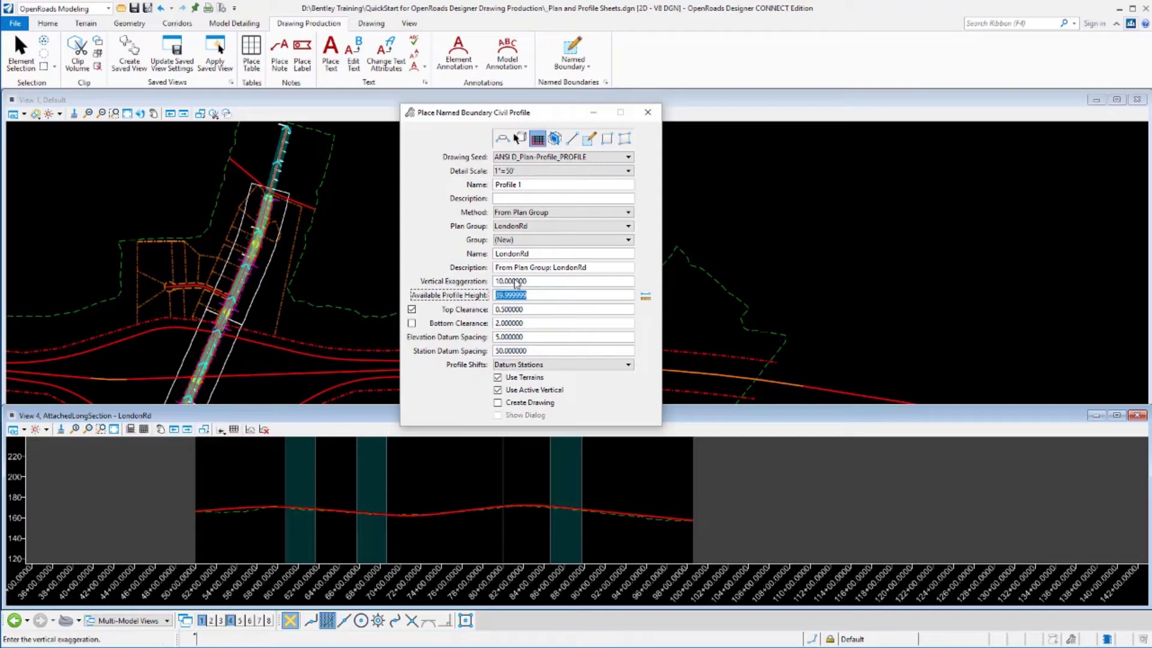
pyautogui.click(411, 504)
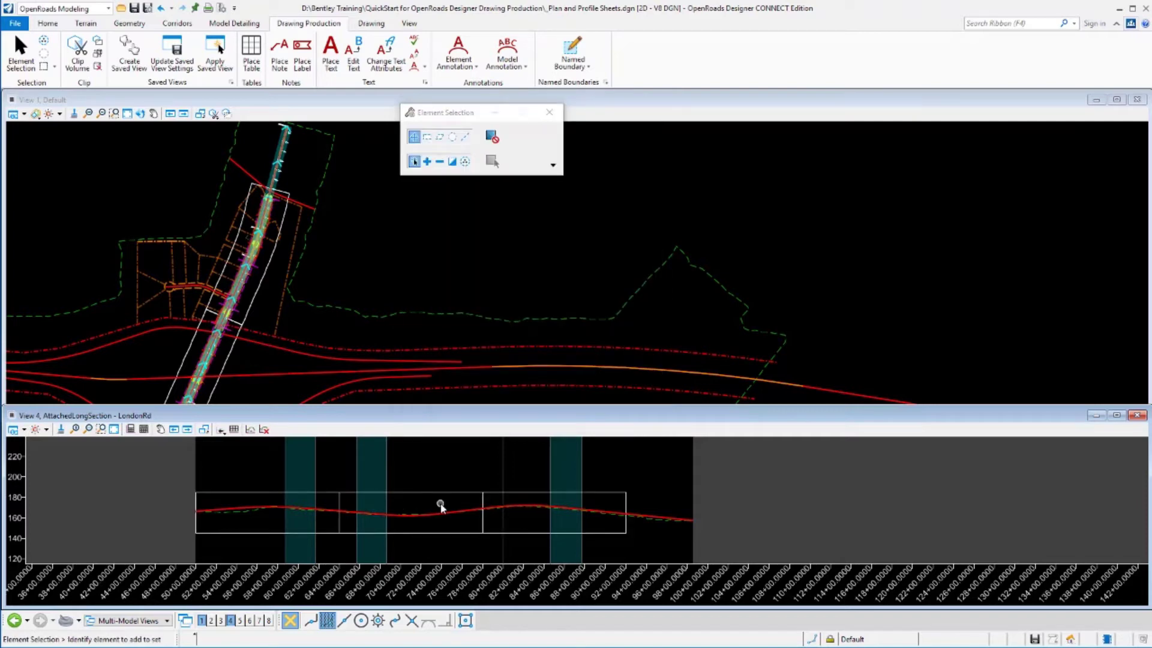
# Open Named Boundaries and expand the LondonRd plan and profile groups to show Profile 1–3.
pyautogui.click(606, 82)
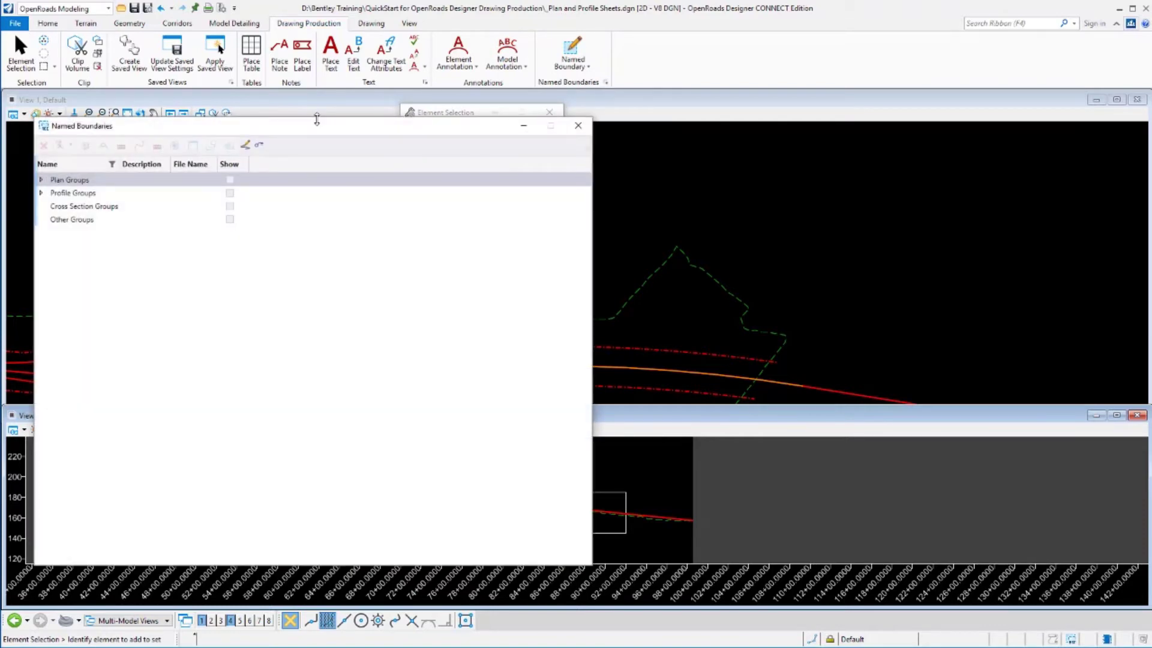
pyautogui.moveTo(331, 127); pyautogui.dragTo(369, 121)
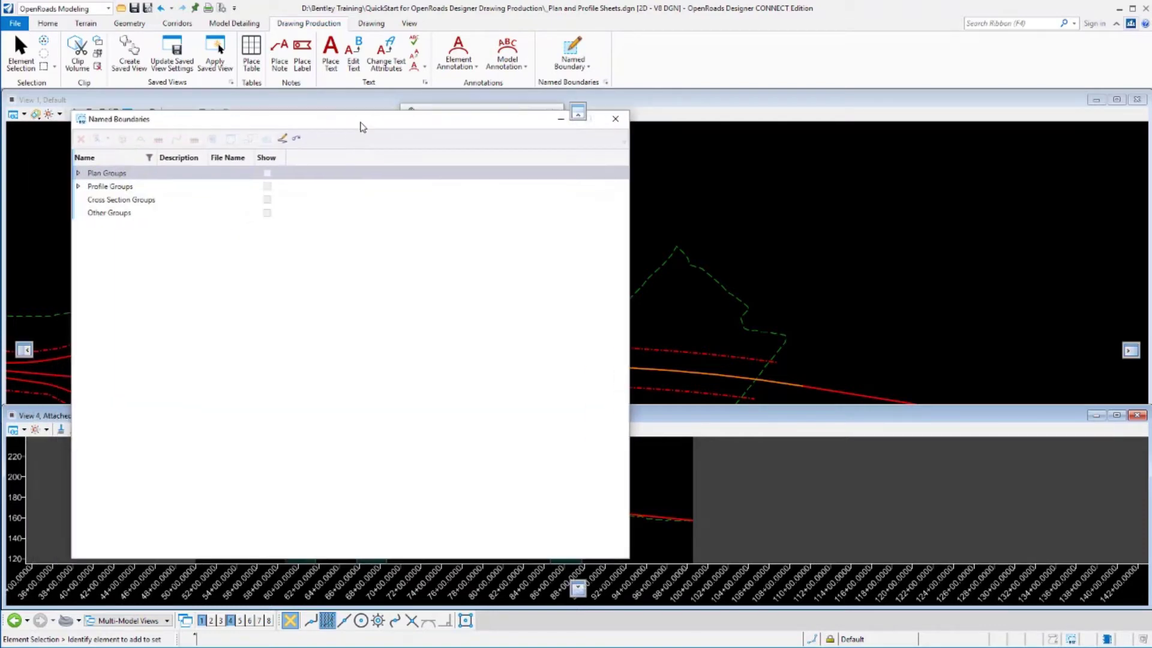
pyautogui.click(78, 173)
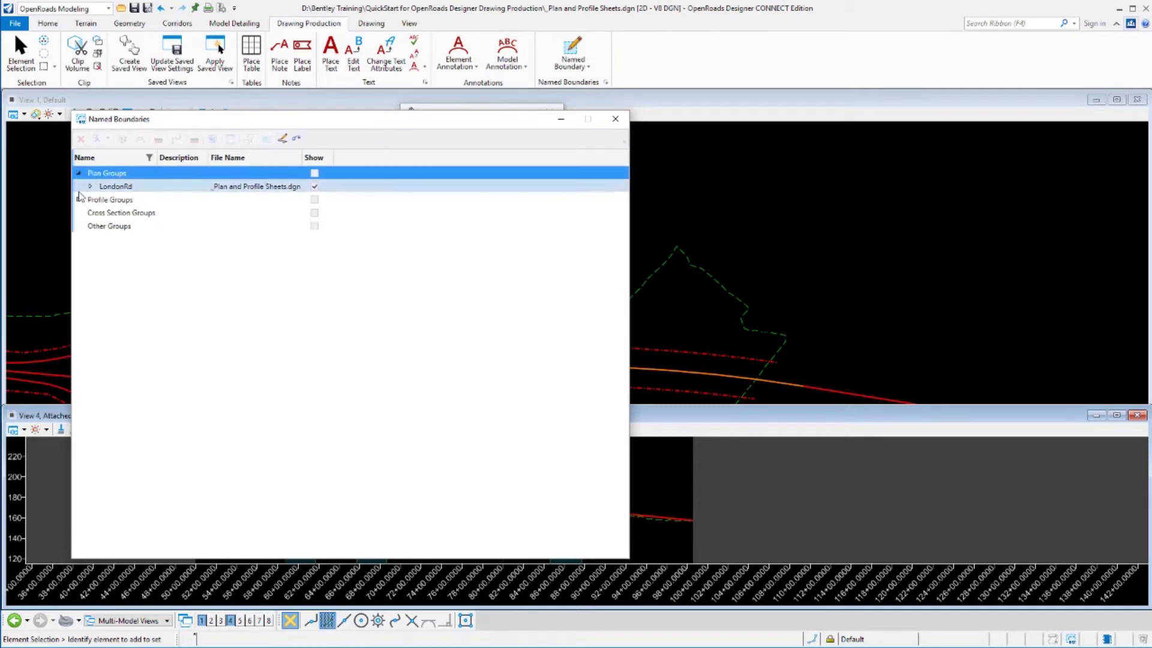
pyautogui.click(79, 199)
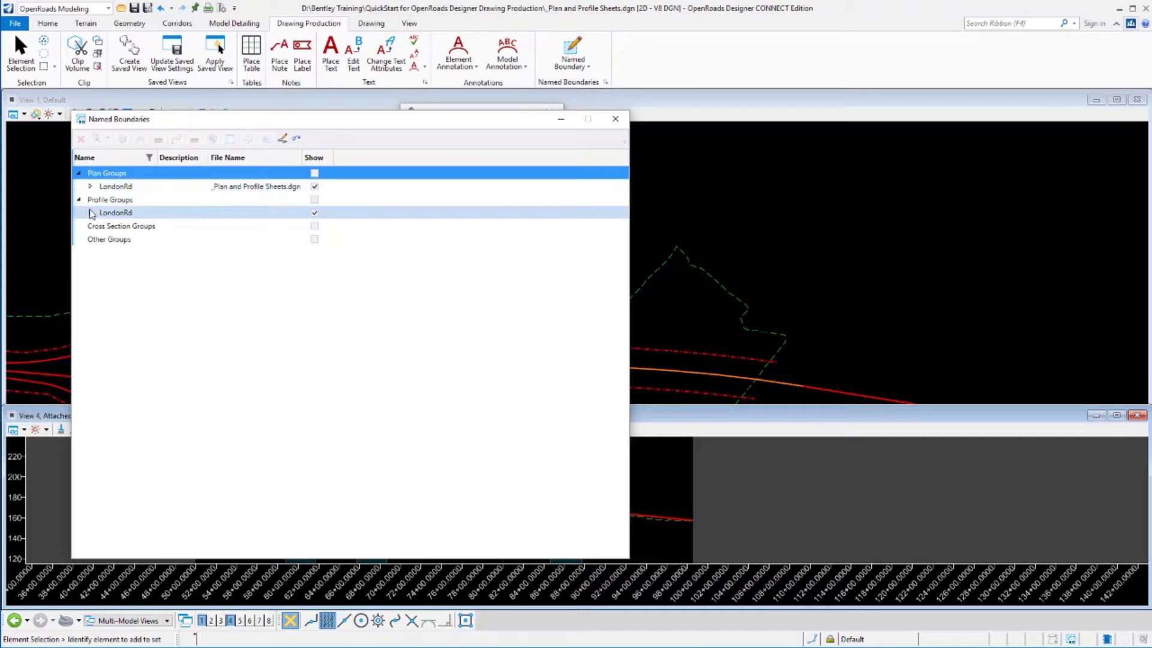
pyautogui.click(90, 213)
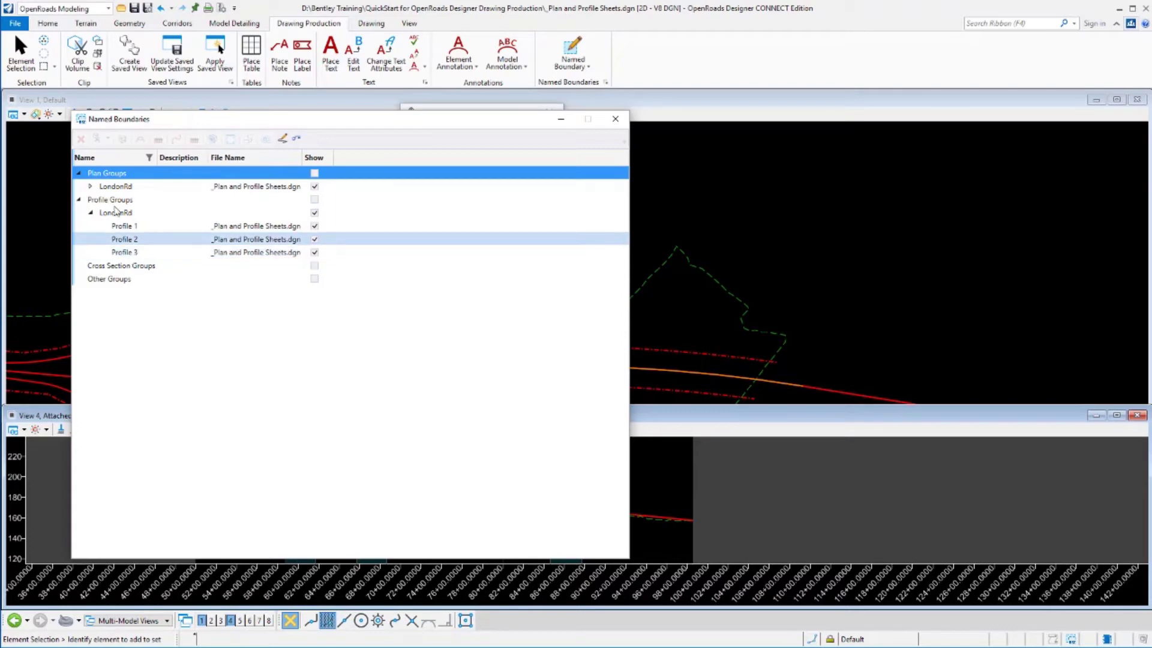
pyautogui.click(90, 187)
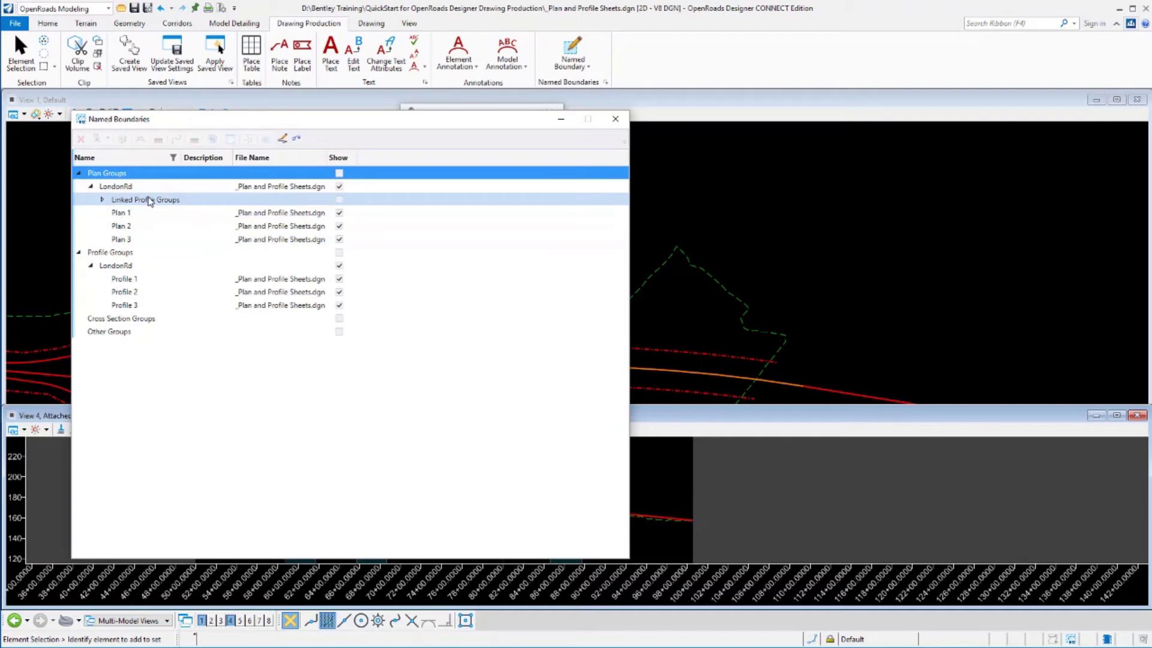
pyautogui.click(102, 201)
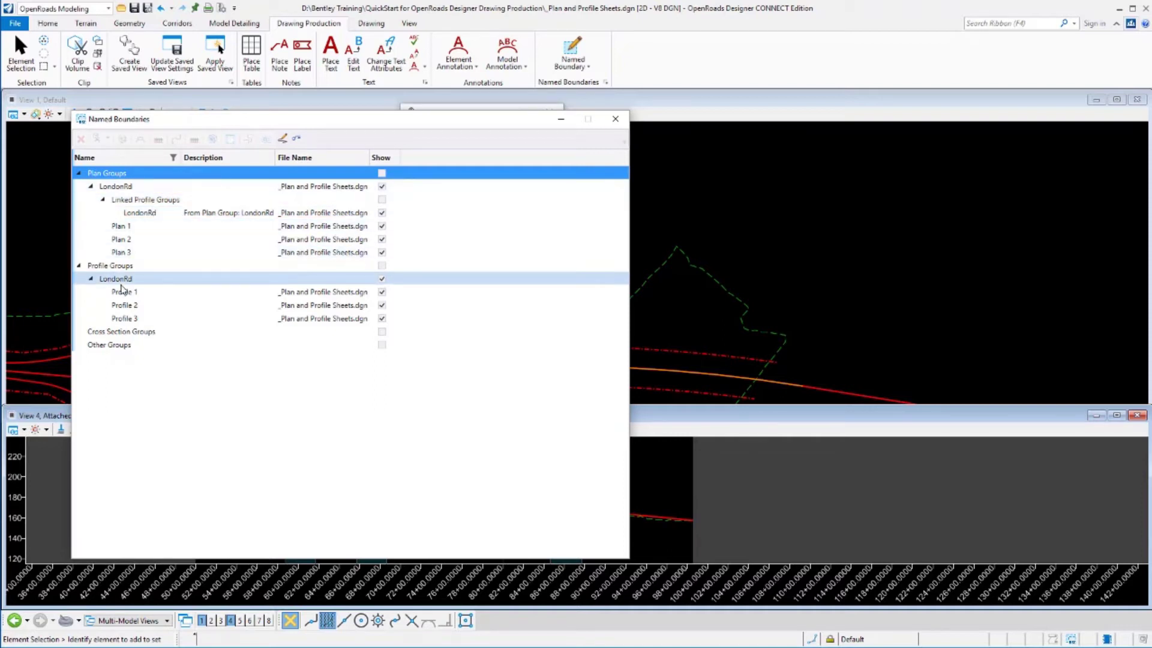
pyautogui.click(91, 186)
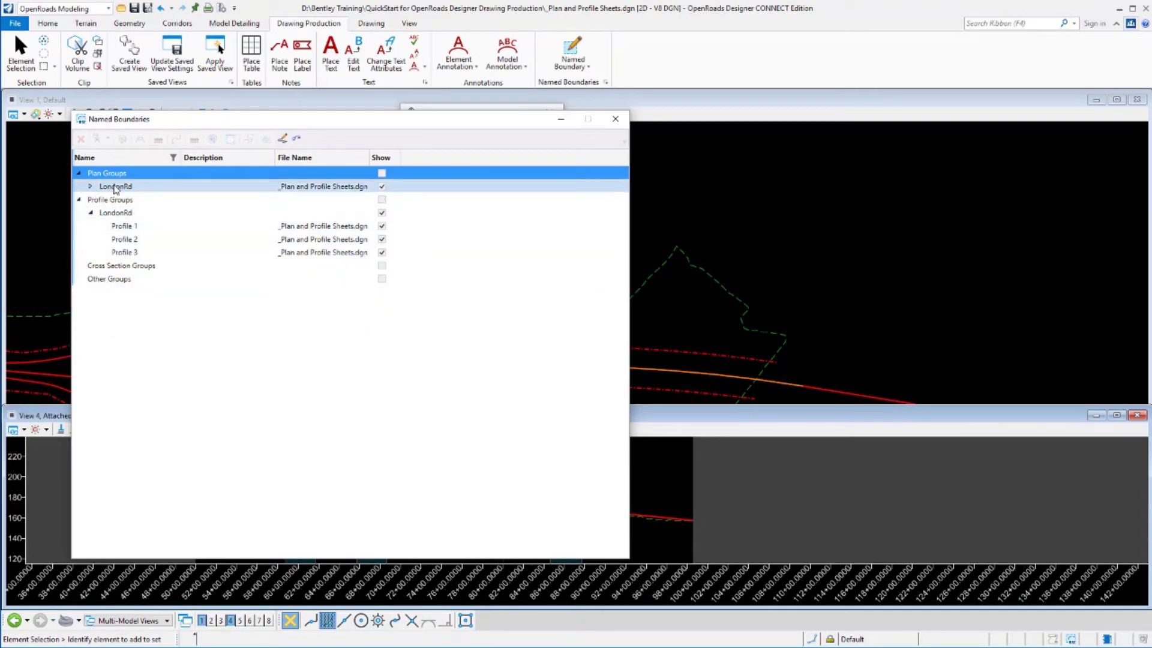
# Run Create plan/profile drawing on the LondonRd plan group.
pyautogui.rightClick(116, 187)
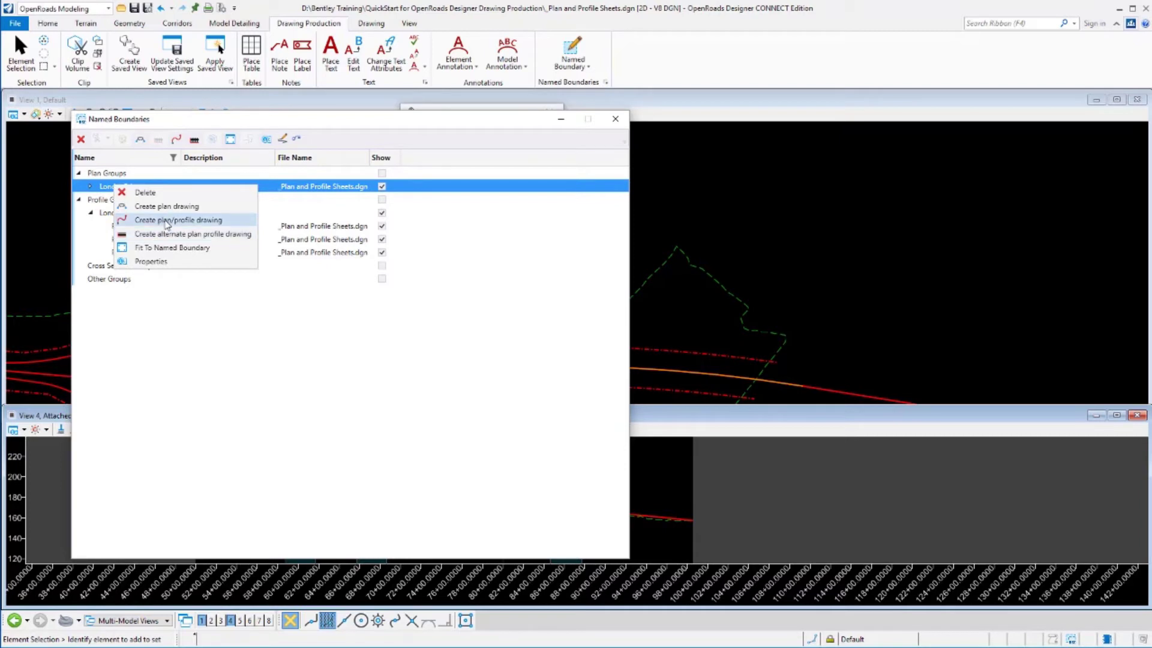
pyautogui.click(167, 220)
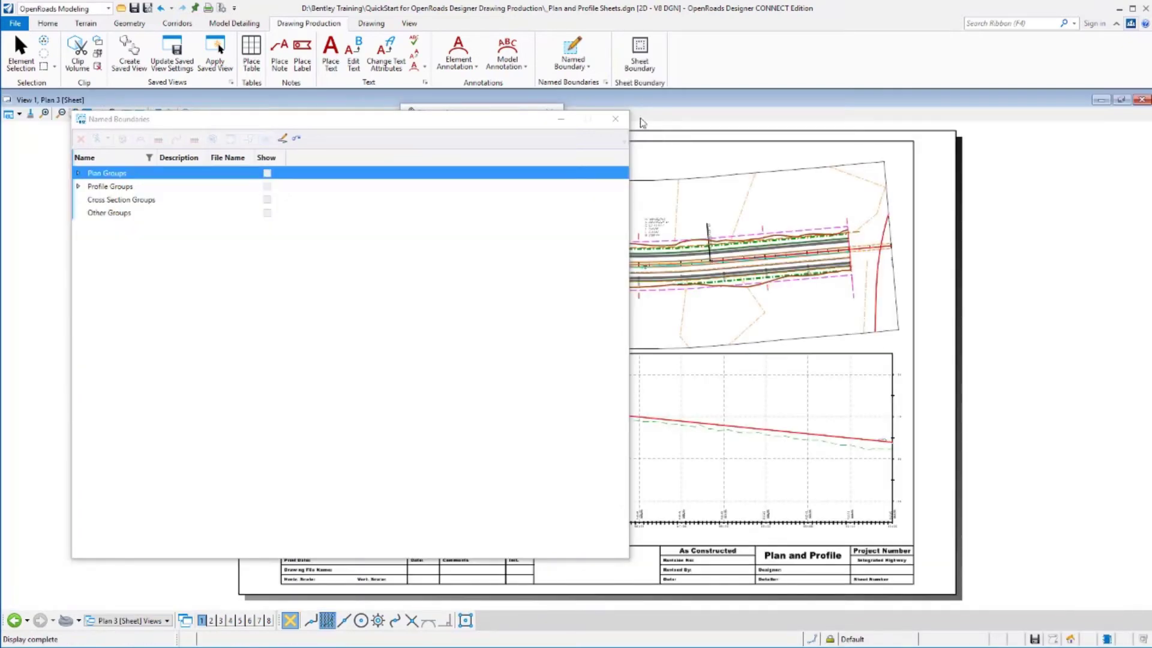
# Close the Named Boundaries dialog and bring up the saved views list.
pyautogui.click(614, 119)
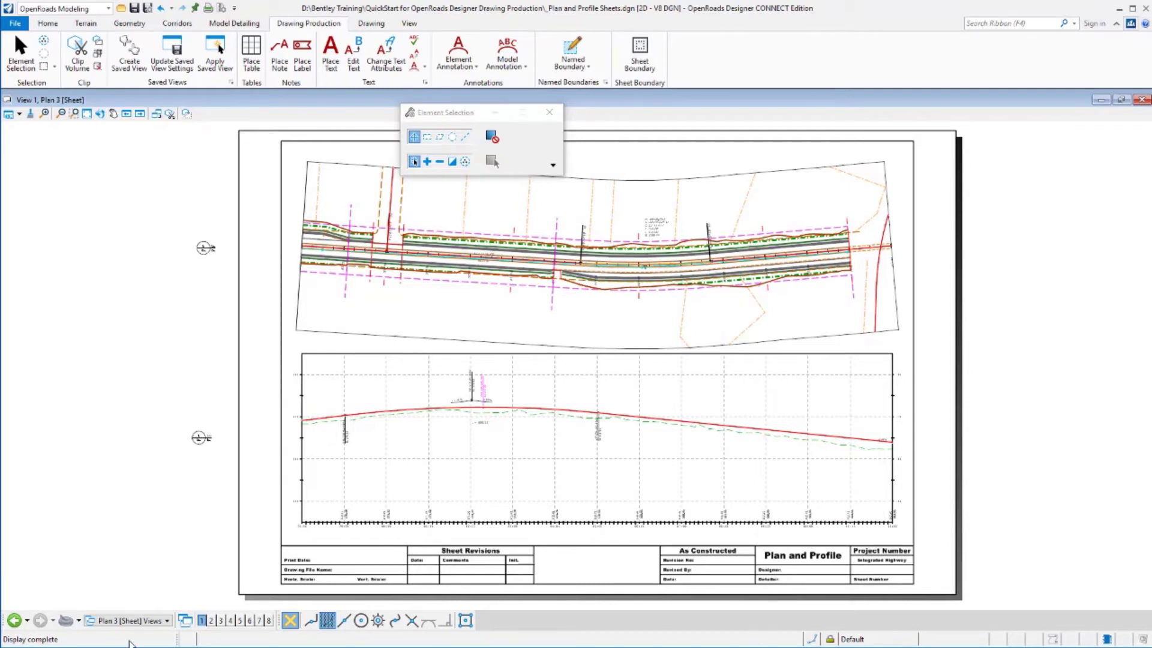
pyautogui.click(133, 622)
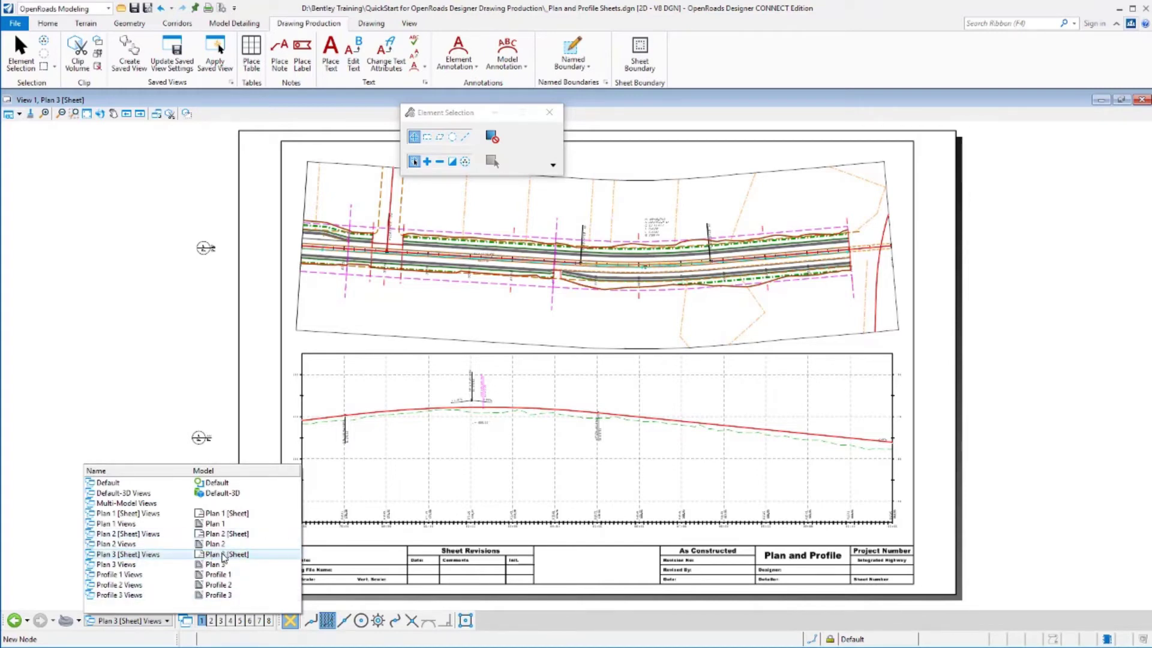
# Switch to Profile 3 and hide the attached profile reference in References.
pyautogui.click(209, 594)
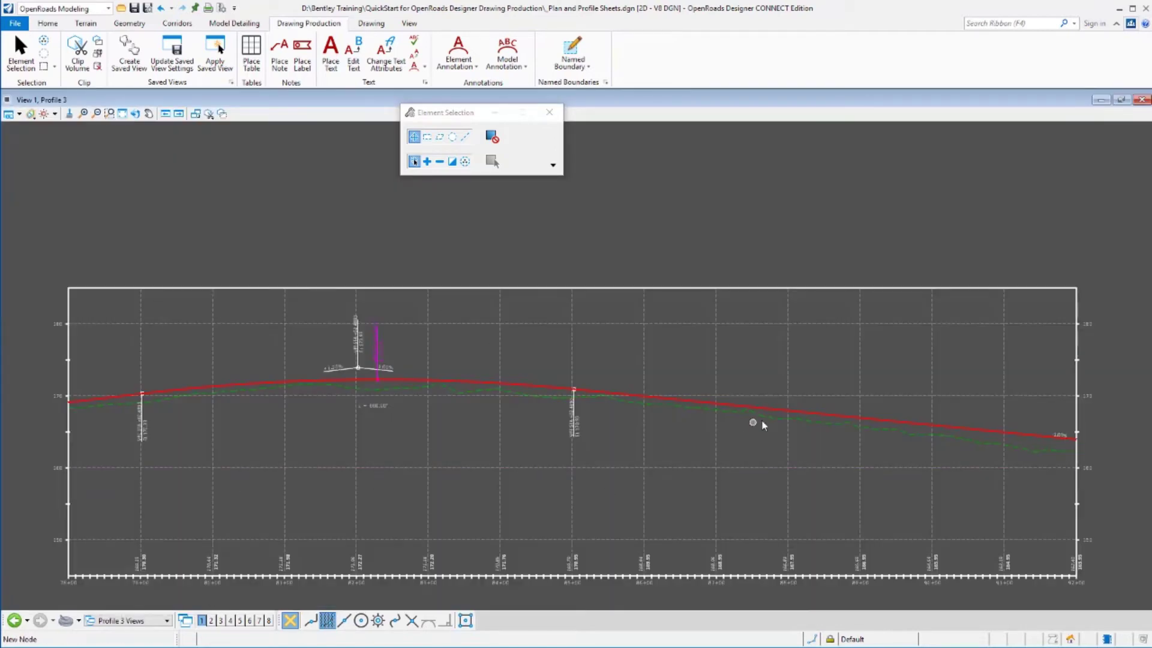
pyautogui.click(48, 23)
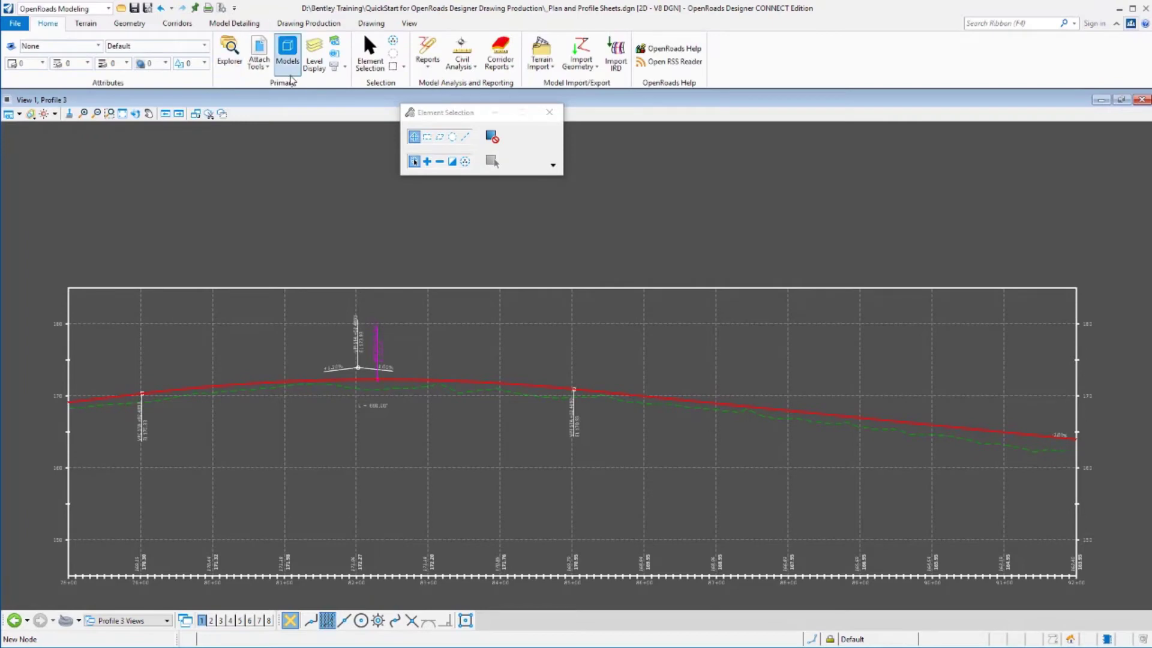
pyautogui.click(259, 55)
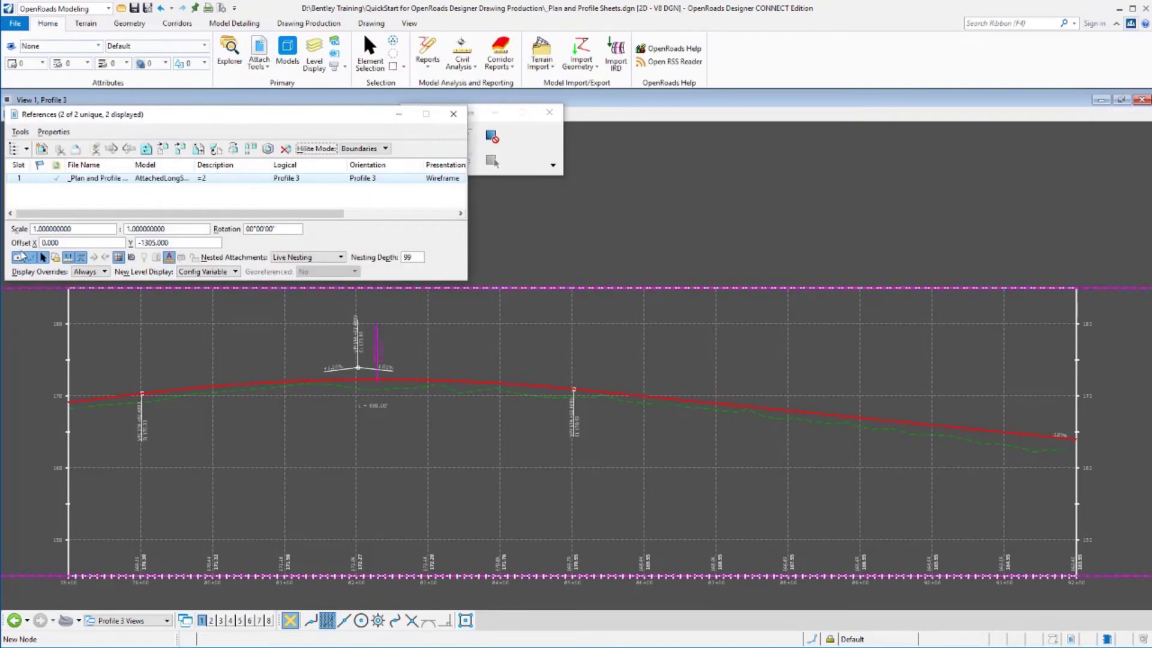
pyautogui.click(20, 258)
pyautogui.click(20, 258)
pyautogui.click(19, 258)
pyautogui.click(19, 258)
pyautogui.click(19, 258)
pyautogui.click(20, 257)
pyautogui.click(20, 258)
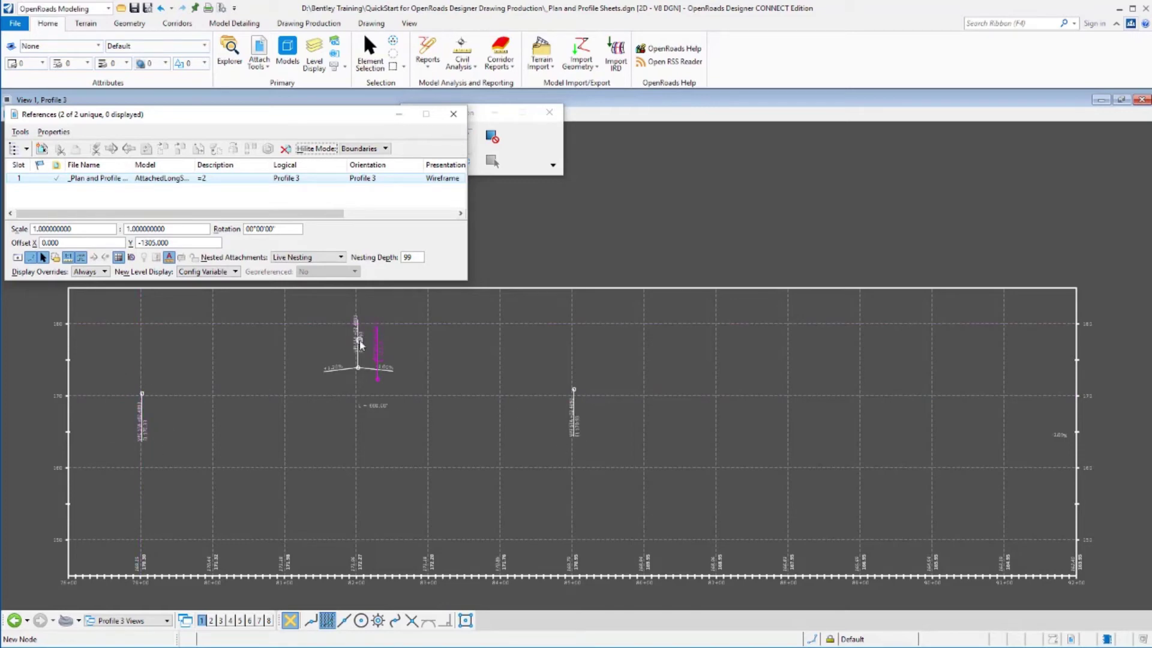
# Turn the profile reference display back on and close References.
pyautogui.moveTo(387, 372)
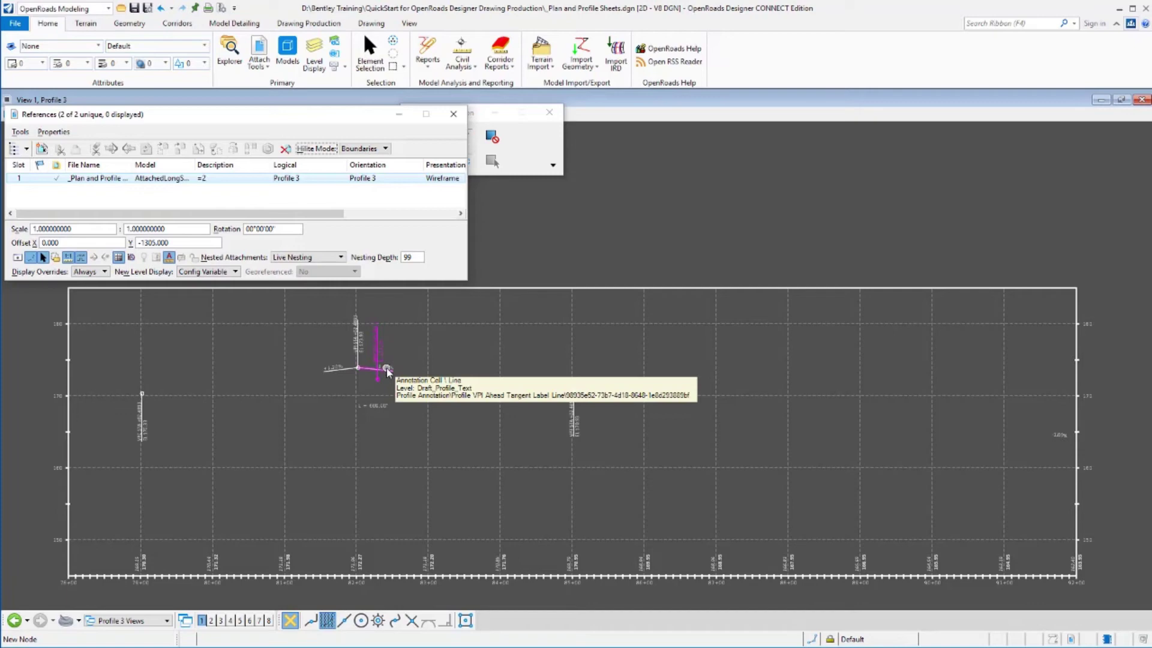
pyautogui.click(17, 257)
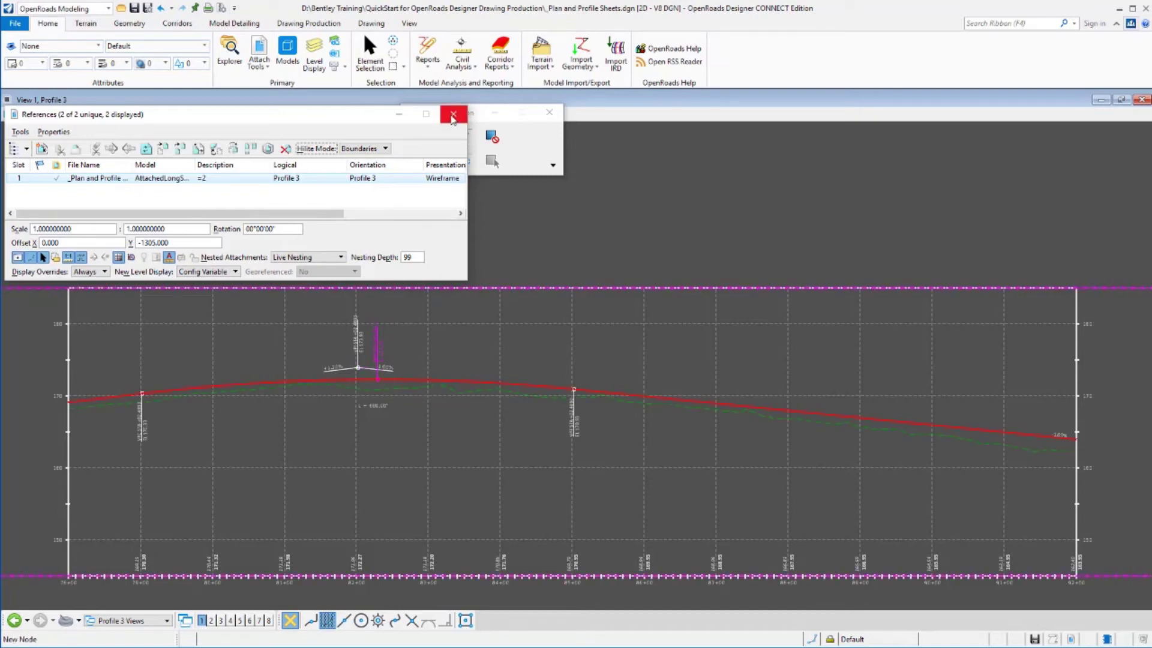
pyautogui.click(453, 115)
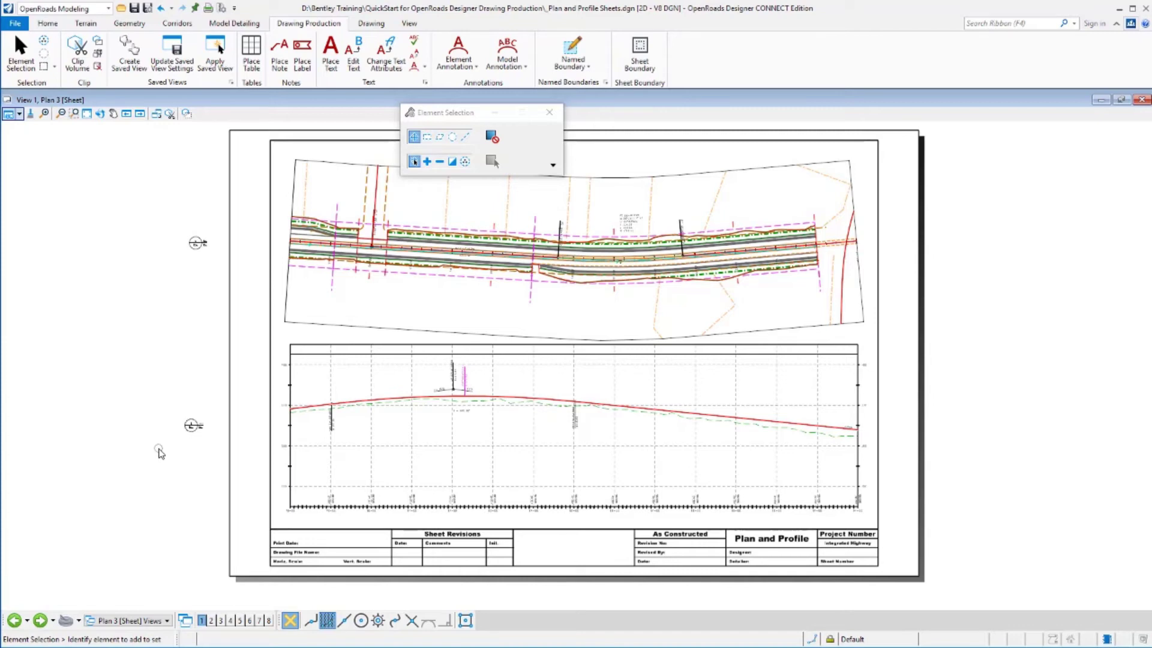
# Open the _Metric-Plan and Profile Sheets.dgn design file.
pyautogui.click(121, 8)
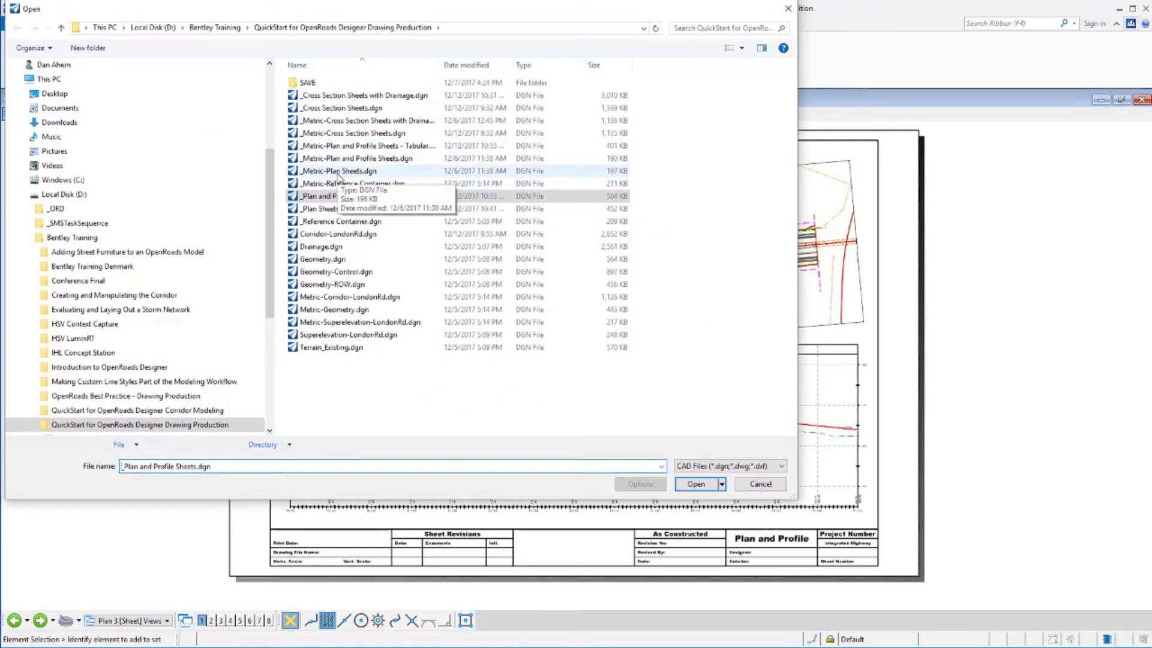
pyautogui.press('Return')
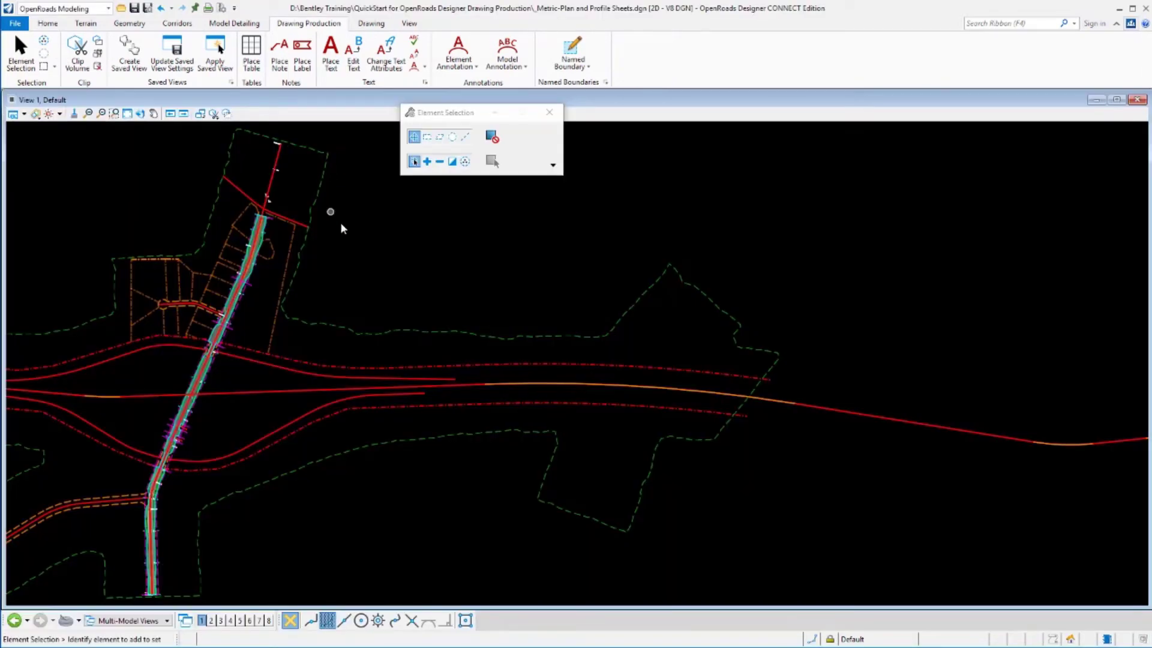
# Place four Plan 1 named boundaries along the LondonRd alignment using the A1_PLAN seed at 1:500.
pyautogui.click(573, 48)
pyautogui.click(503, 139)
pyautogui.click(510, 157)
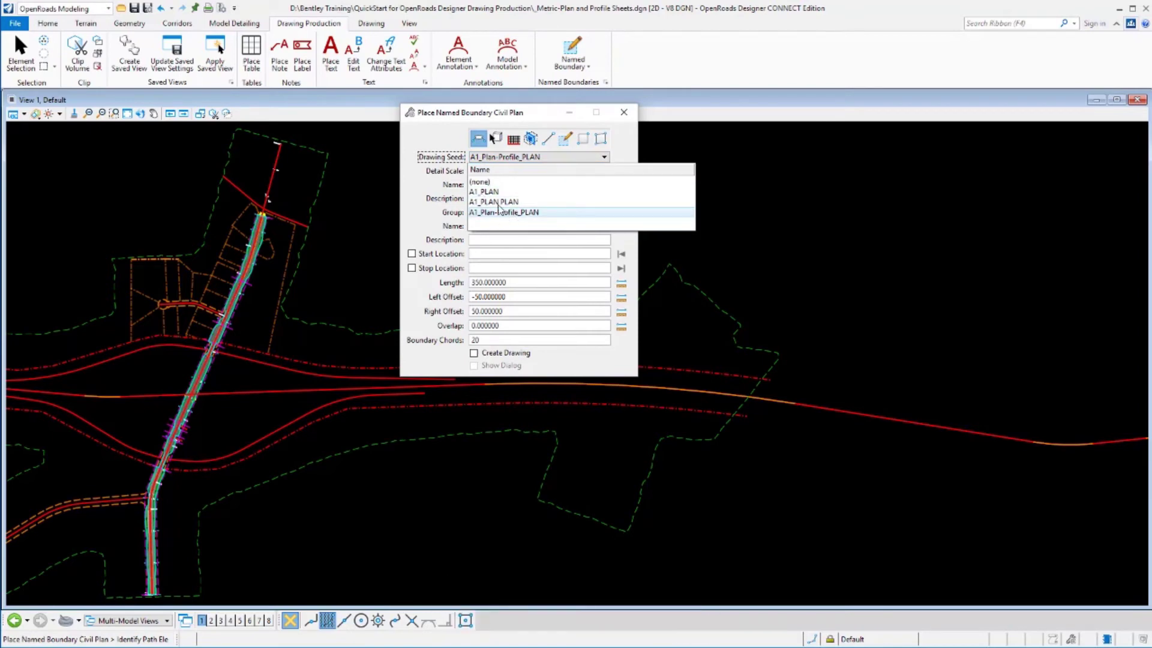
pyautogui.click(493, 192)
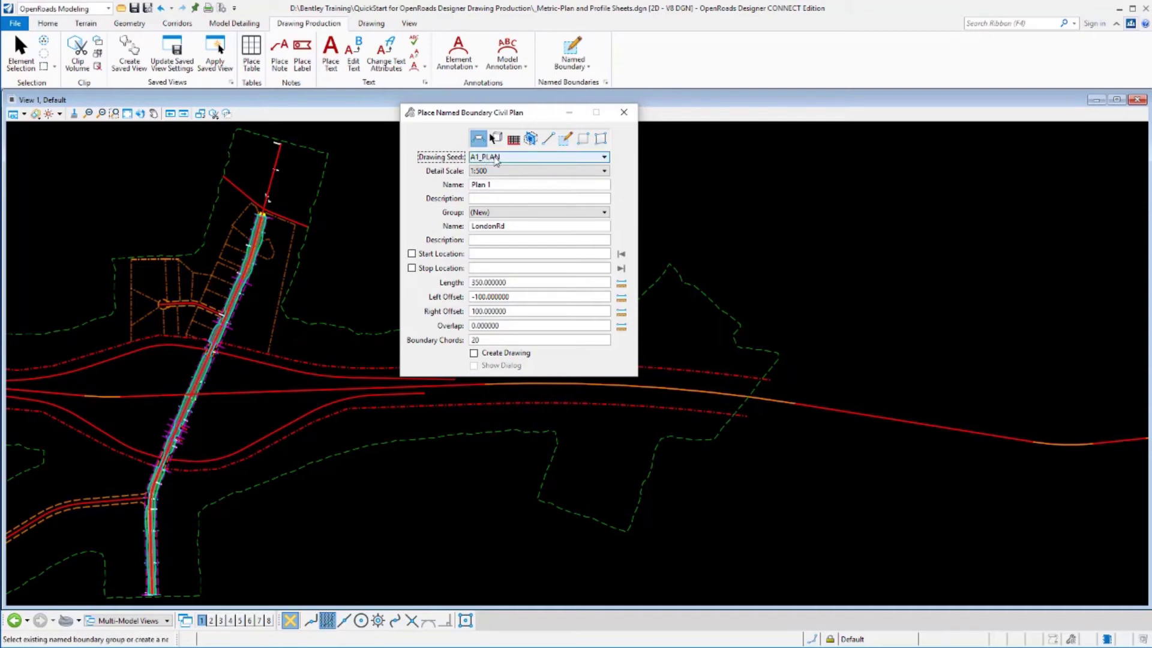
pyautogui.click(271, 180)
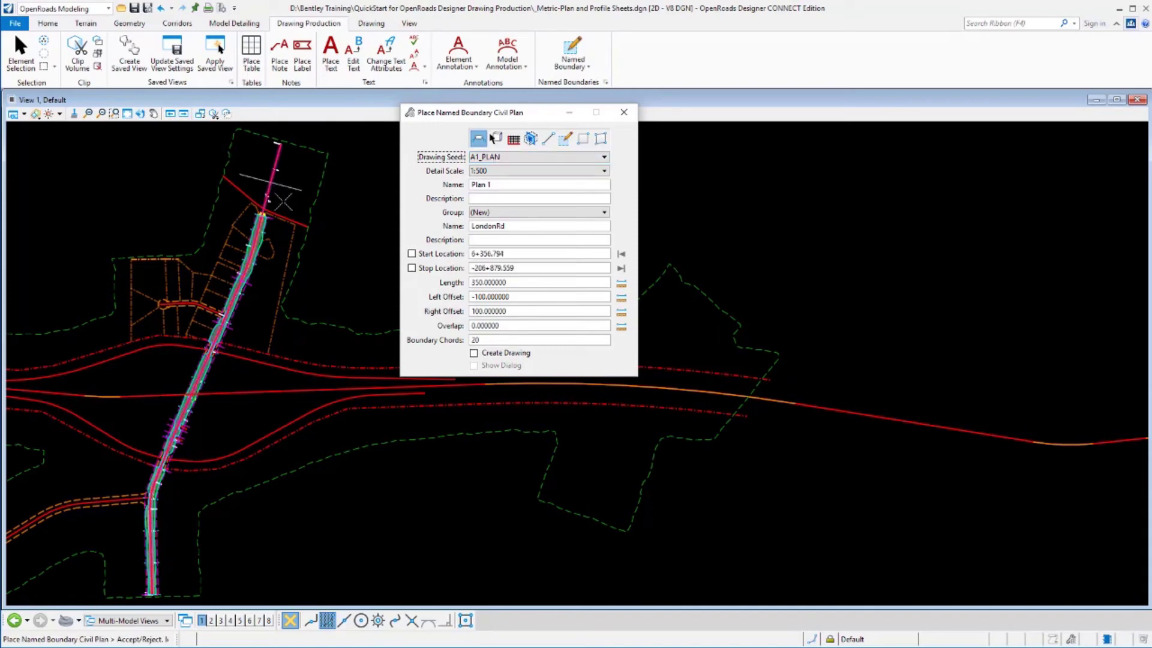
pyautogui.click(196, 583)
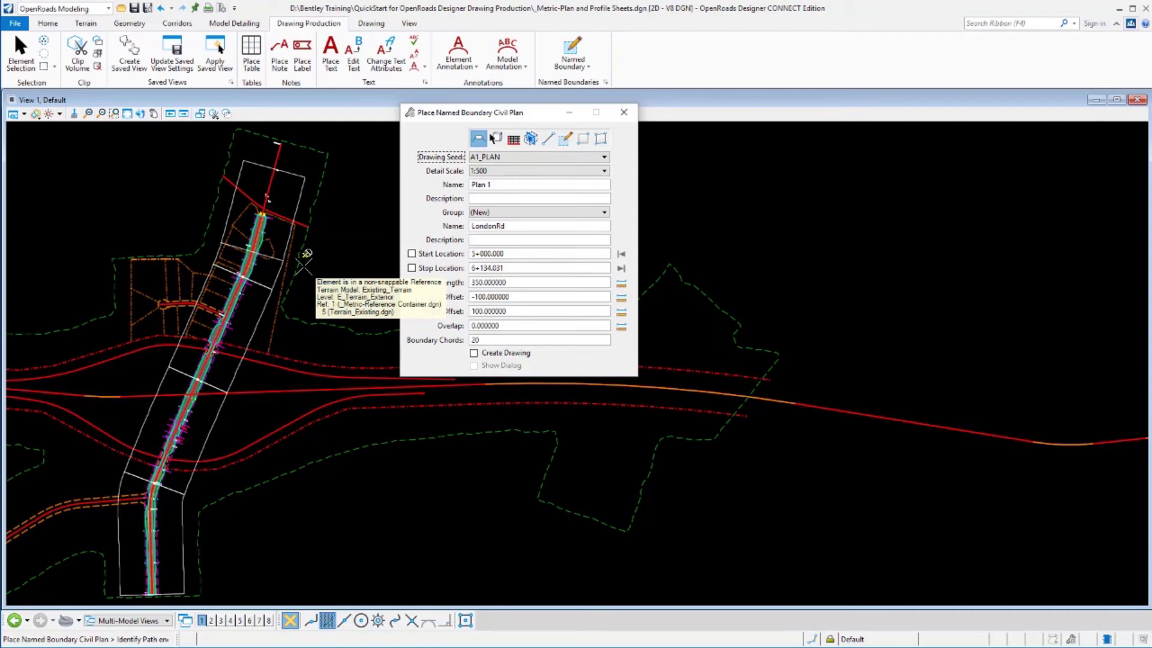
pyautogui.click(292, 334)
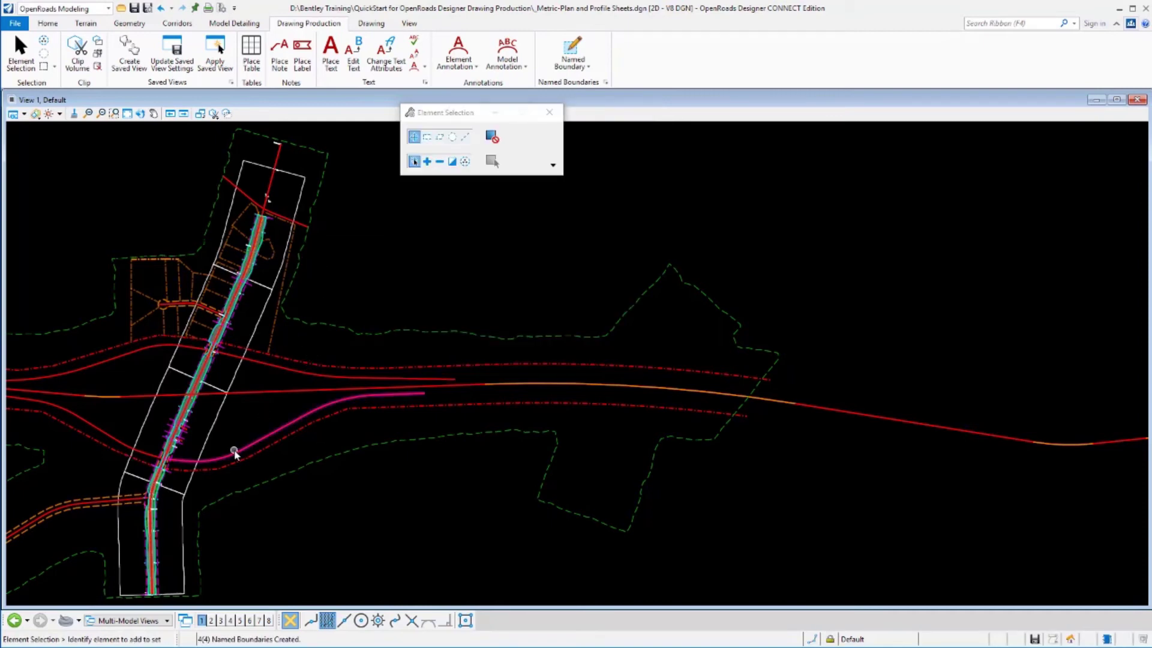
# Frame the LondonRd long-section with four A1_PROFILE_FRAME_ANNOTATION profile boundaries in the LondonRd plan group.
pyautogui.click(231, 620)
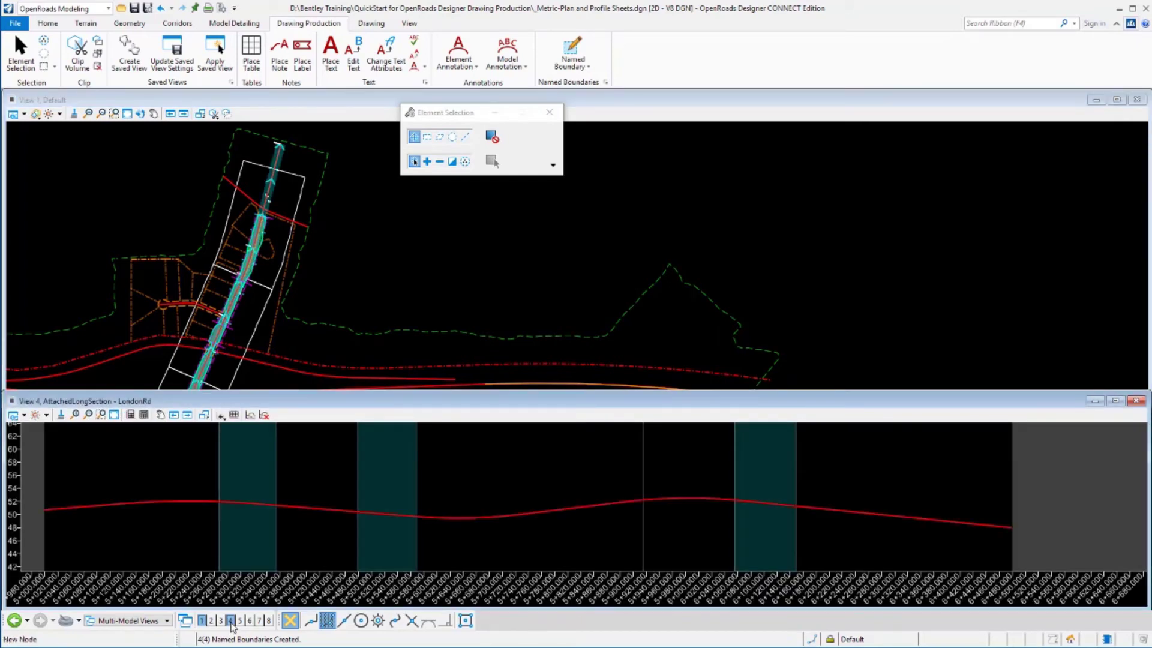
pyautogui.click(572, 51)
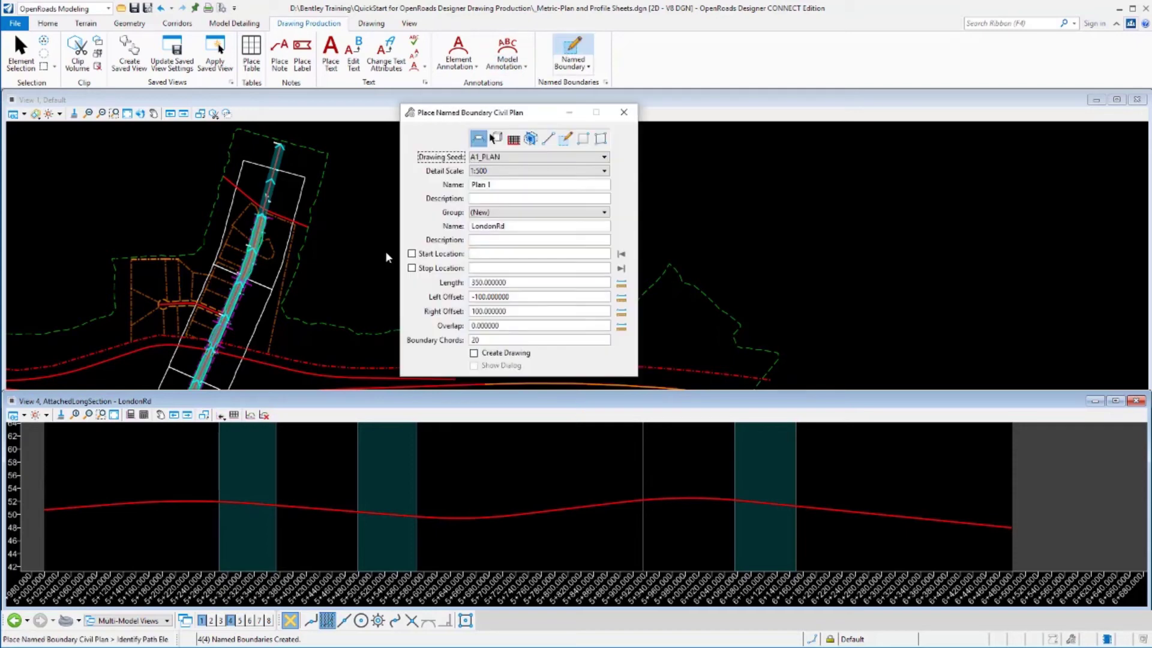
pyautogui.click(478, 138)
pyautogui.click(511, 161)
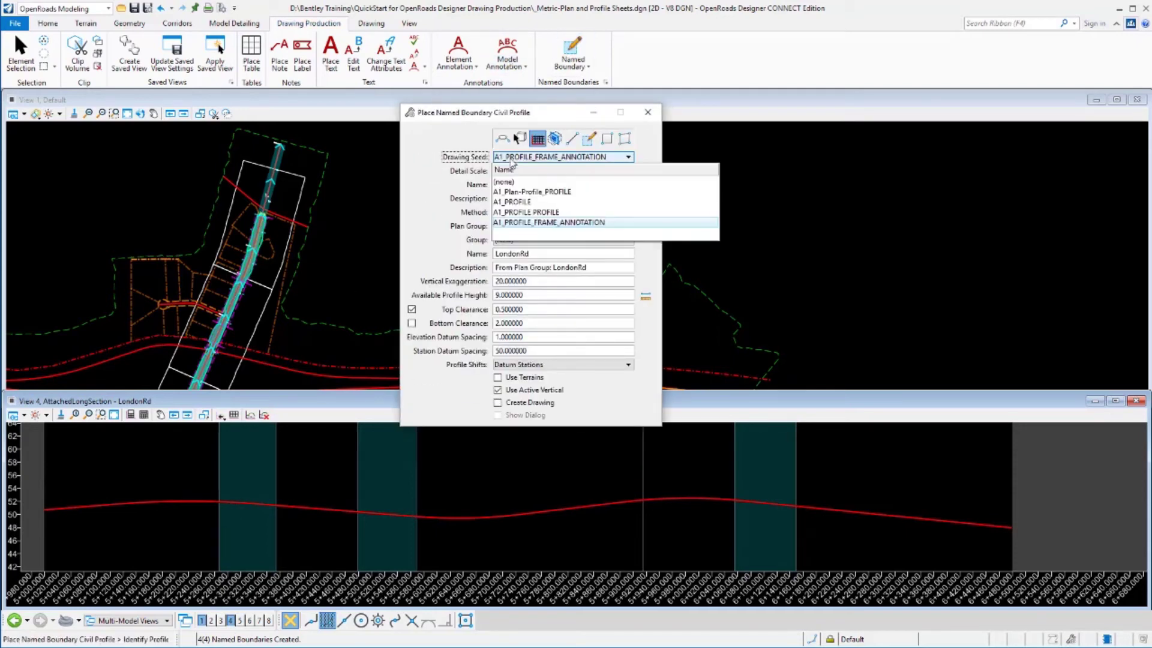
pyautogui.click(581, 223)
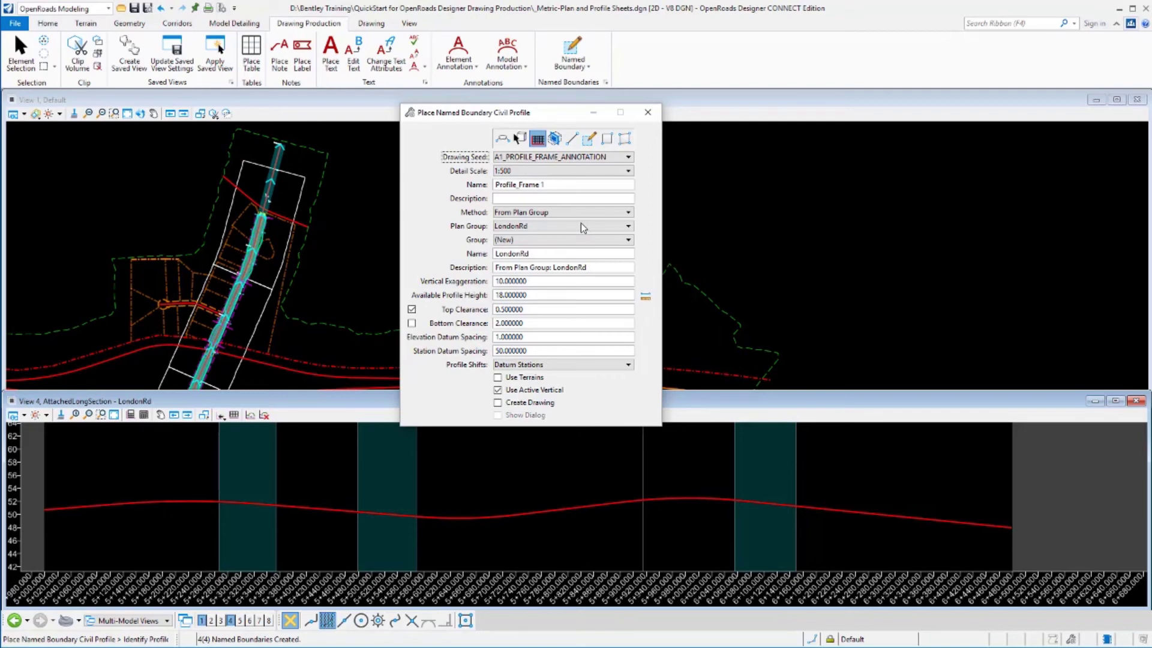
pyautogui.click(514, 514)
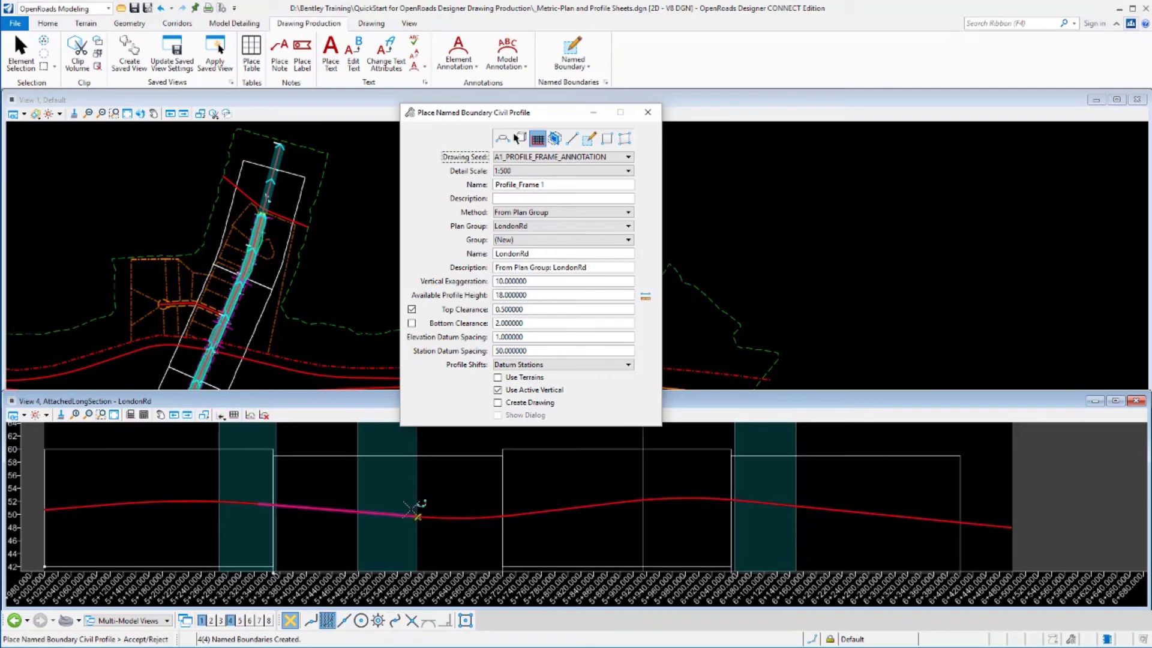
pyautogui.click(501, 225)
pyautogui.click(514, 229)
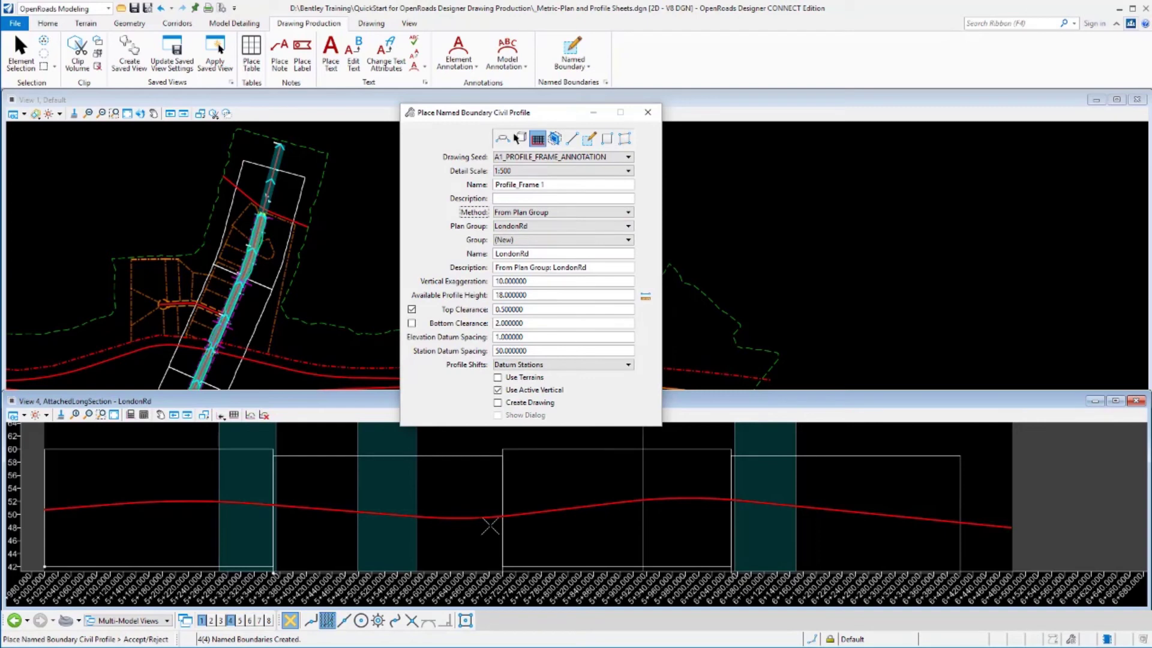
pyautogui.click(567, 480)
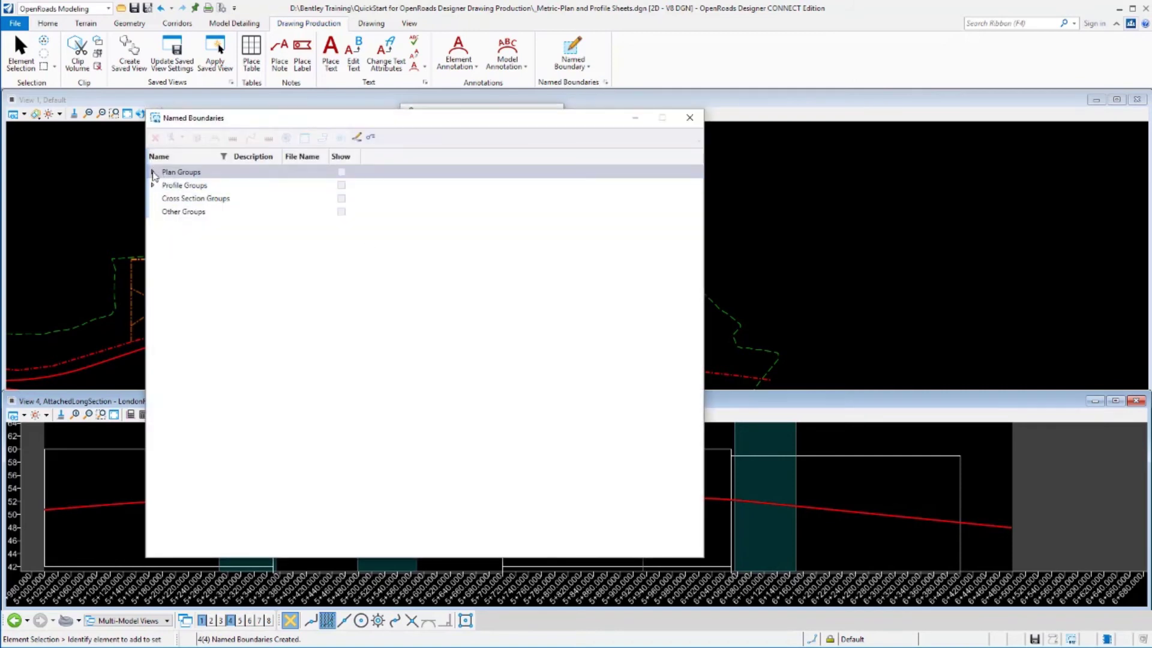
# Create alternate plan/profile drawings from the LondonRd plan group in Named Boundaries.
pyautogui.click(153, 172)
pyautogui.click(165, 185)
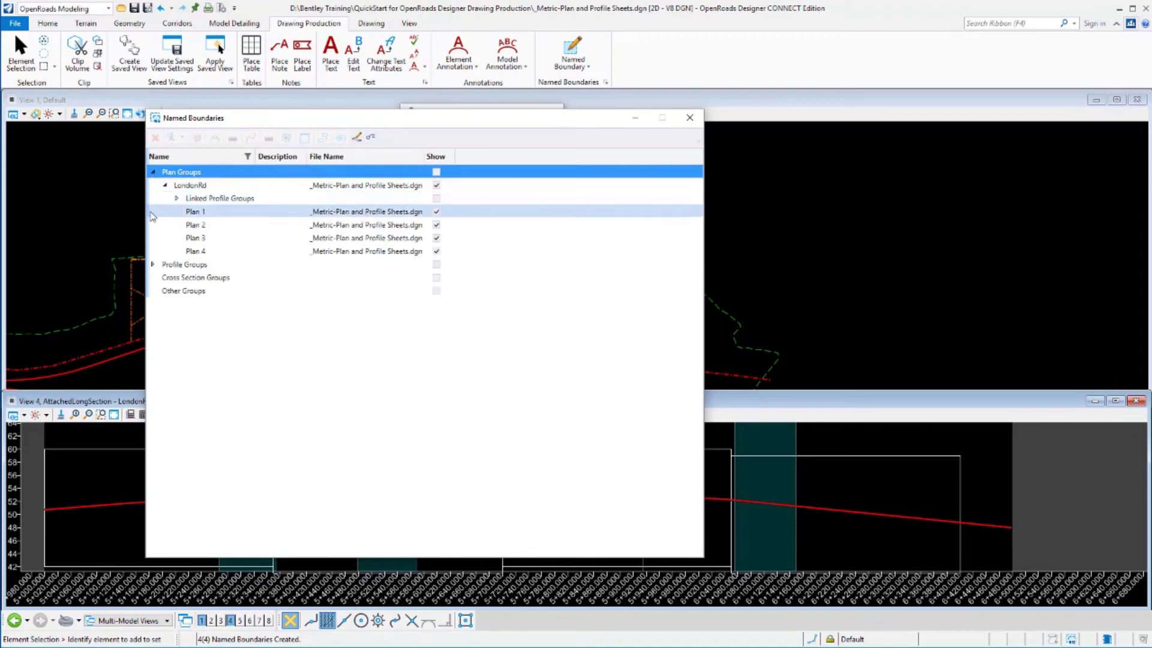
pyautogui.click(152, 264)
pyautogui.click(165, 277)
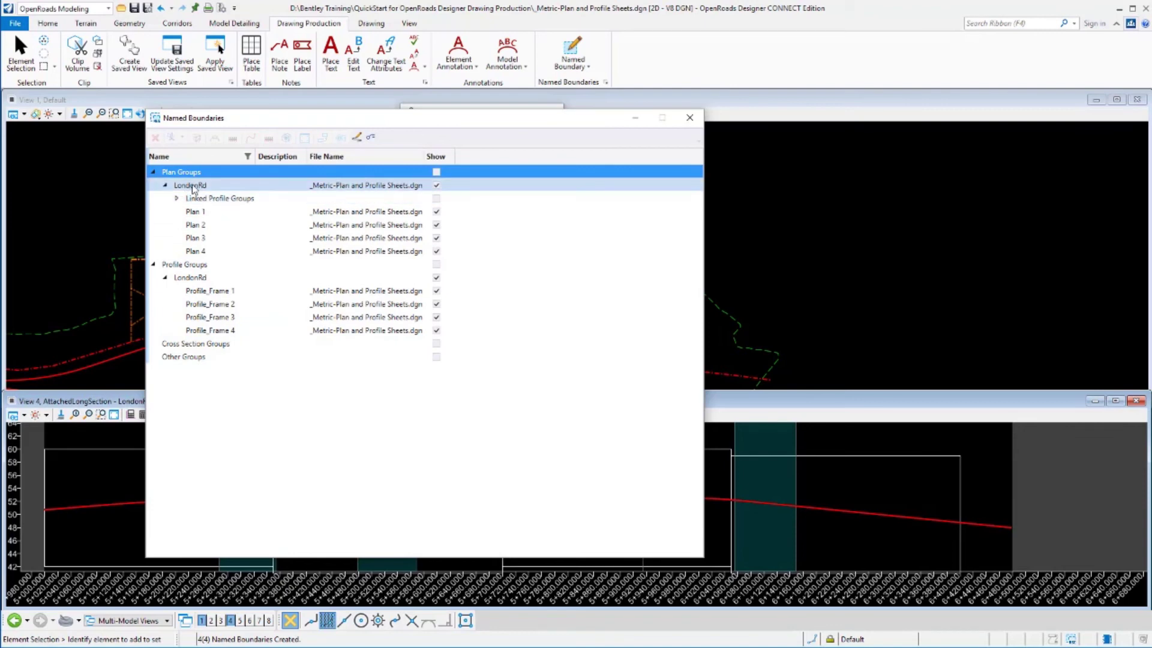
pyautogui.rightClick(192, 185)
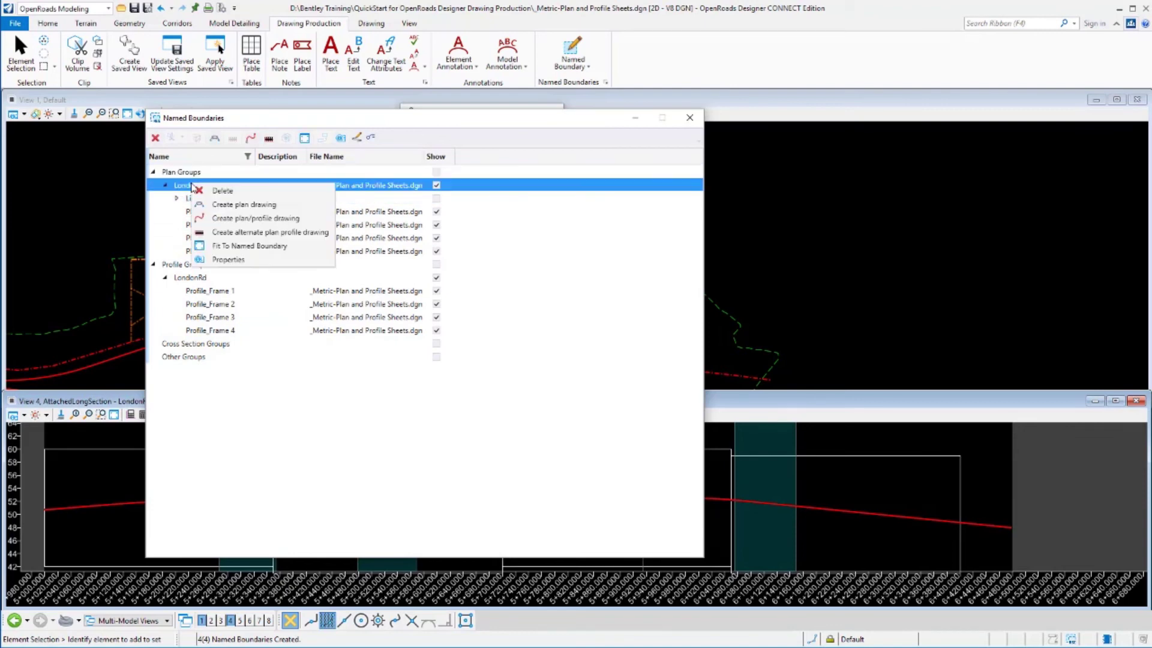
pyautogui.click(255, 234)
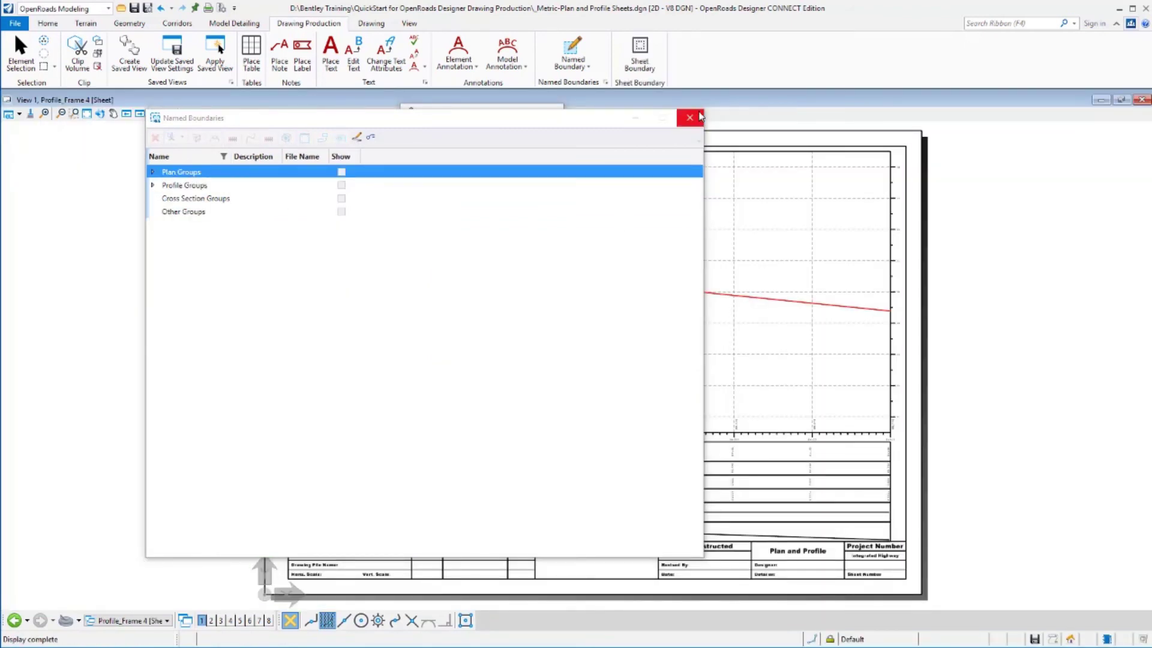
# Close the Named Boundaries manager and move the Element Selection panel off the sheet.
pyautogui.click(700, 114)
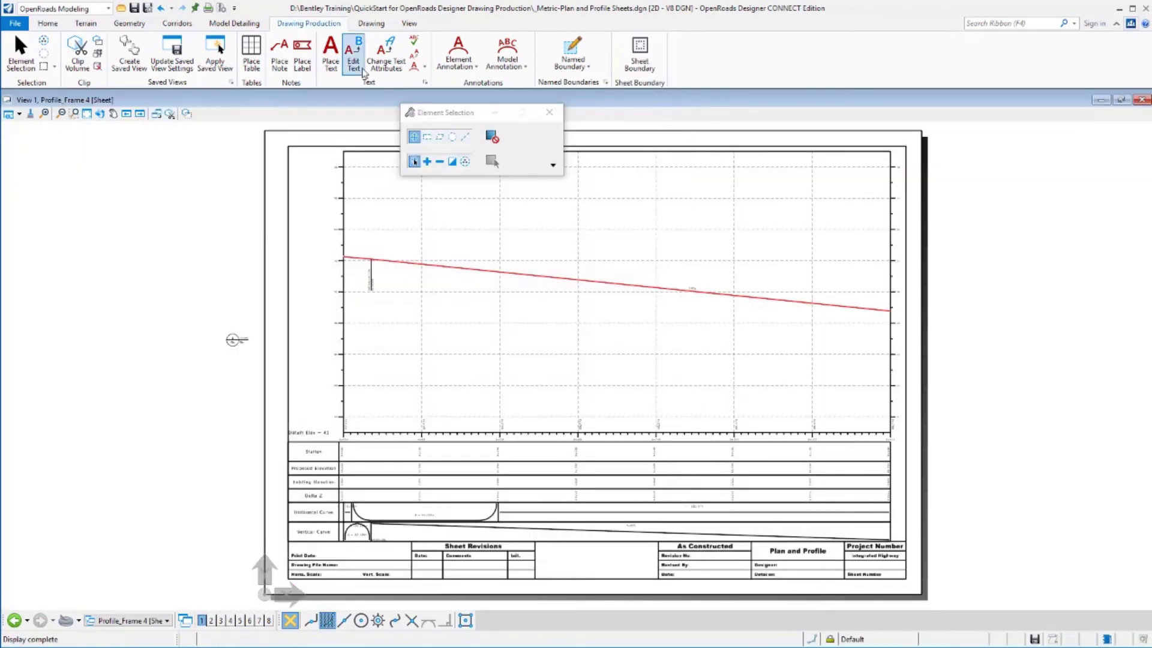
pyautogui.moveTo(685, 119); pyautogui.dragTo(1006, 127)
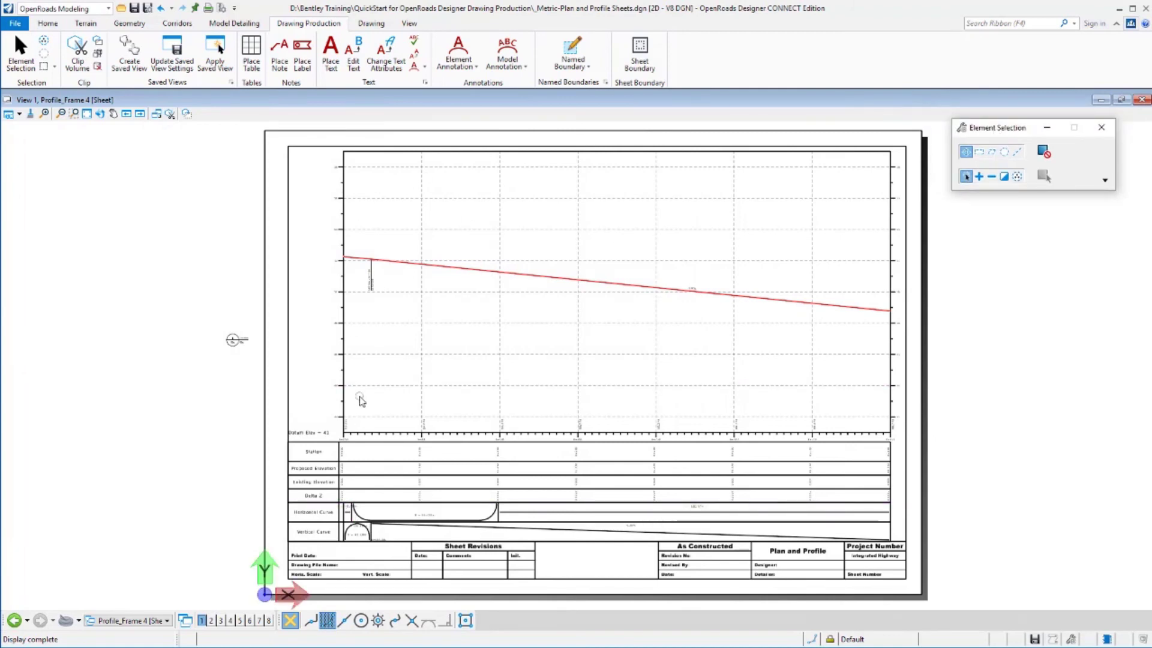
pyautogui.scroll(3, 368, 430)
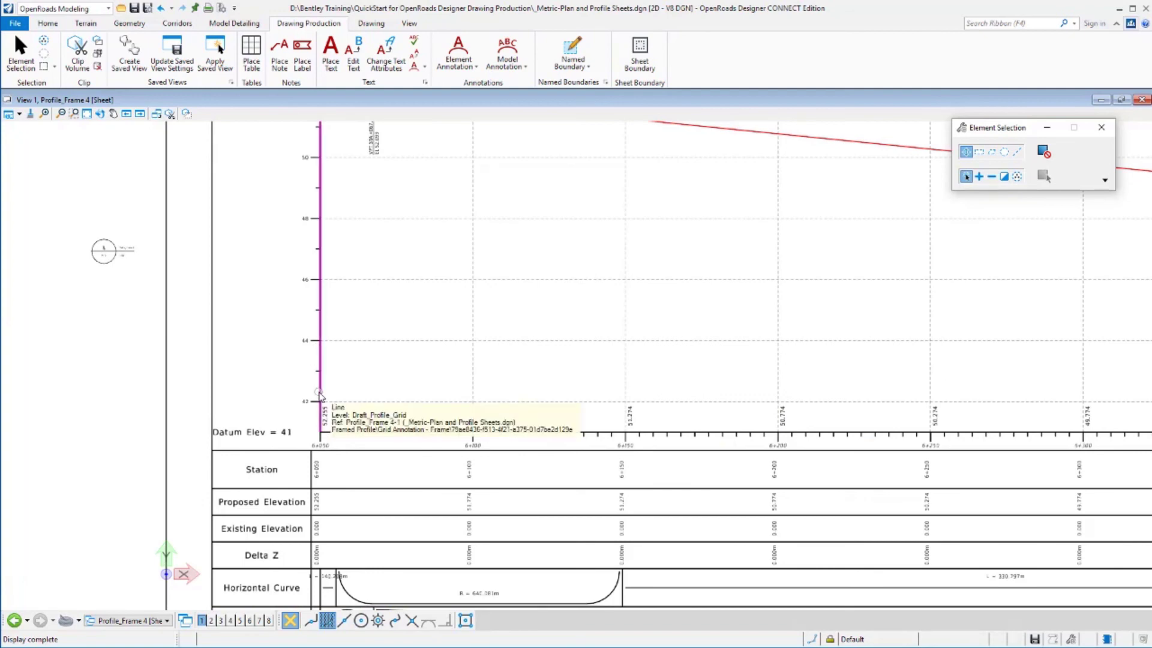
pyautogui.scroll(-2, 326, 219)
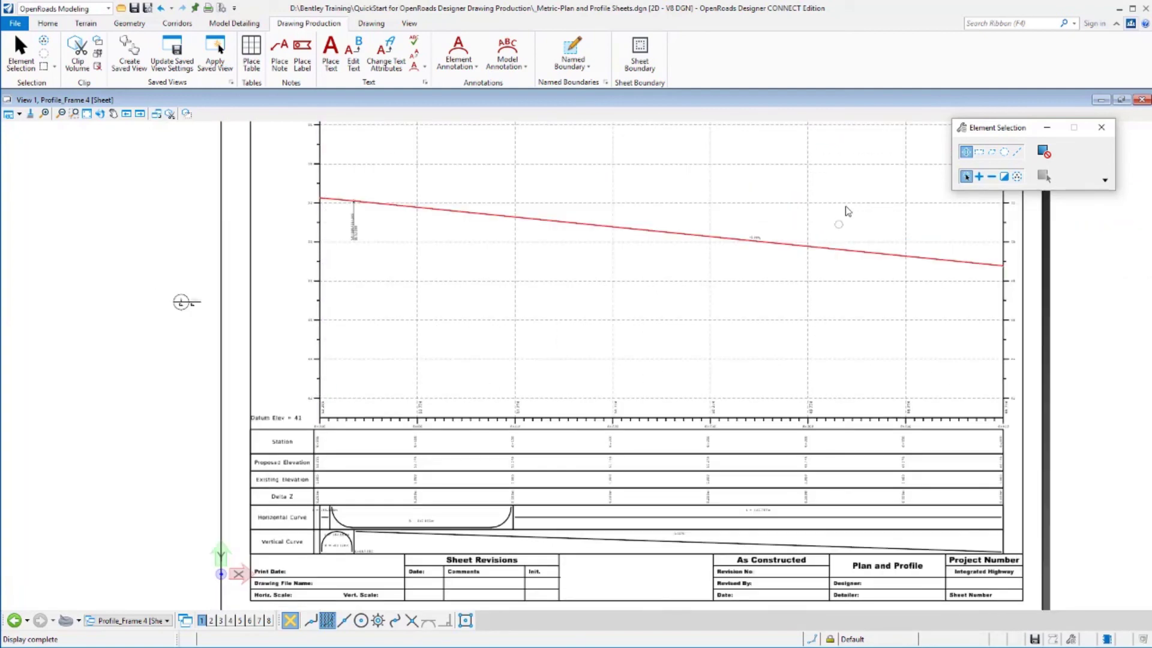
pyautogui.scroll(2, 311, 490)
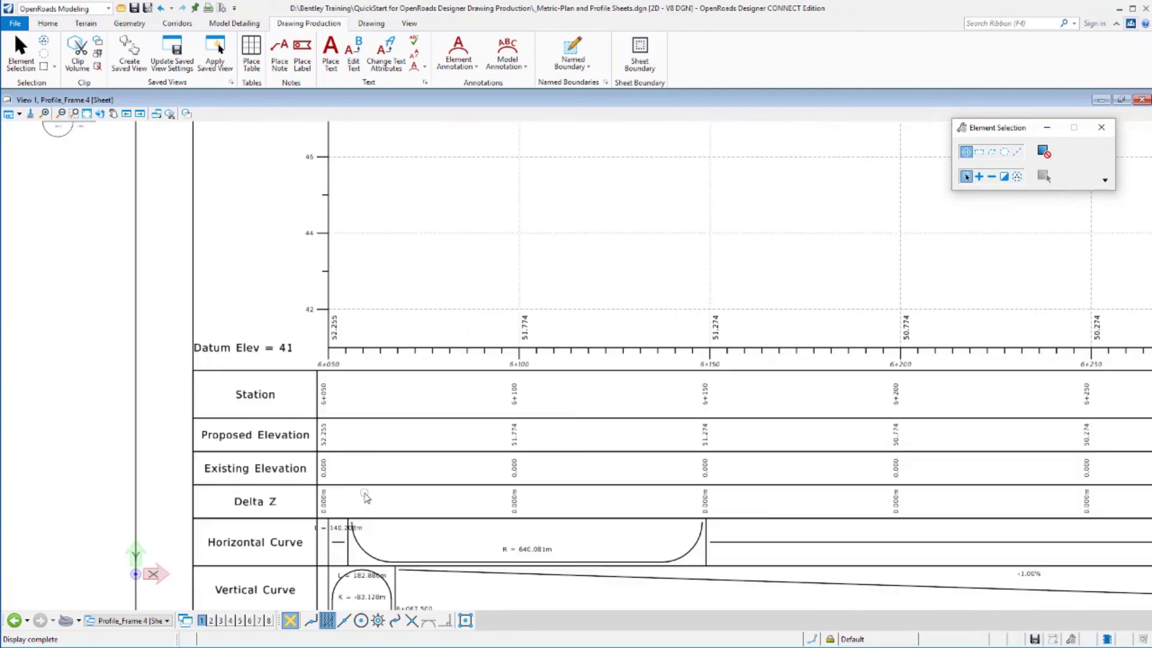
# Pan across the Profile_Frame 4 sheet to check its title block and station/elevation table.
pyautogui.moveTo(365, 497); pyautogui.dragTo(273, 399, button='middle')
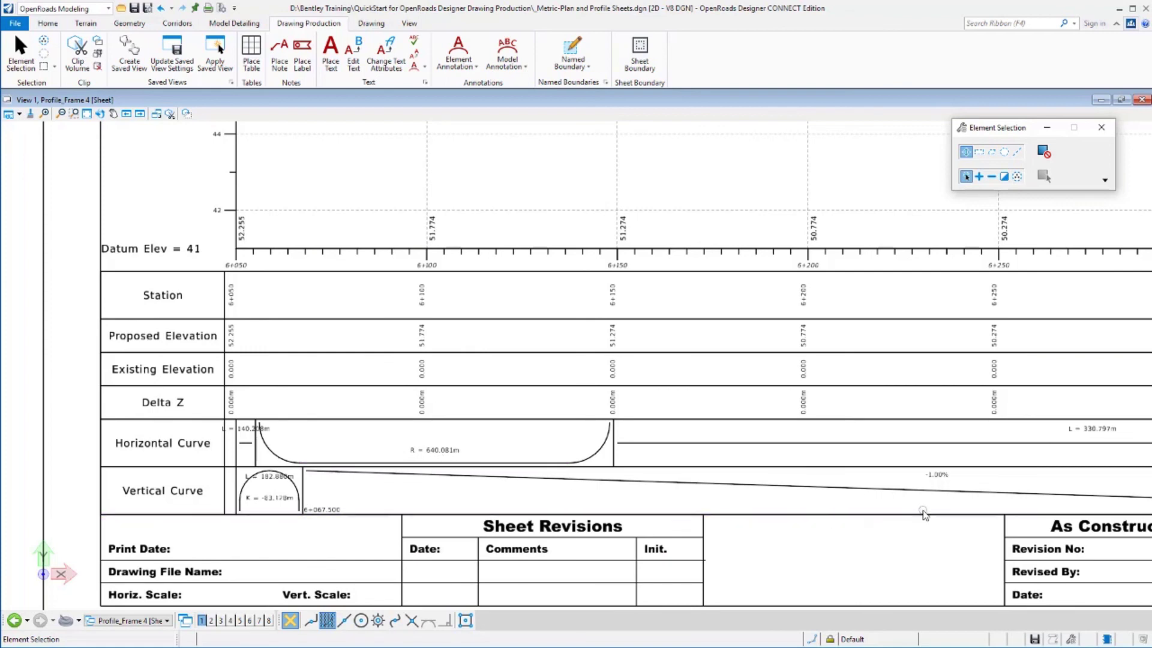
pyautogui.scroll(-2, 1036, 414)
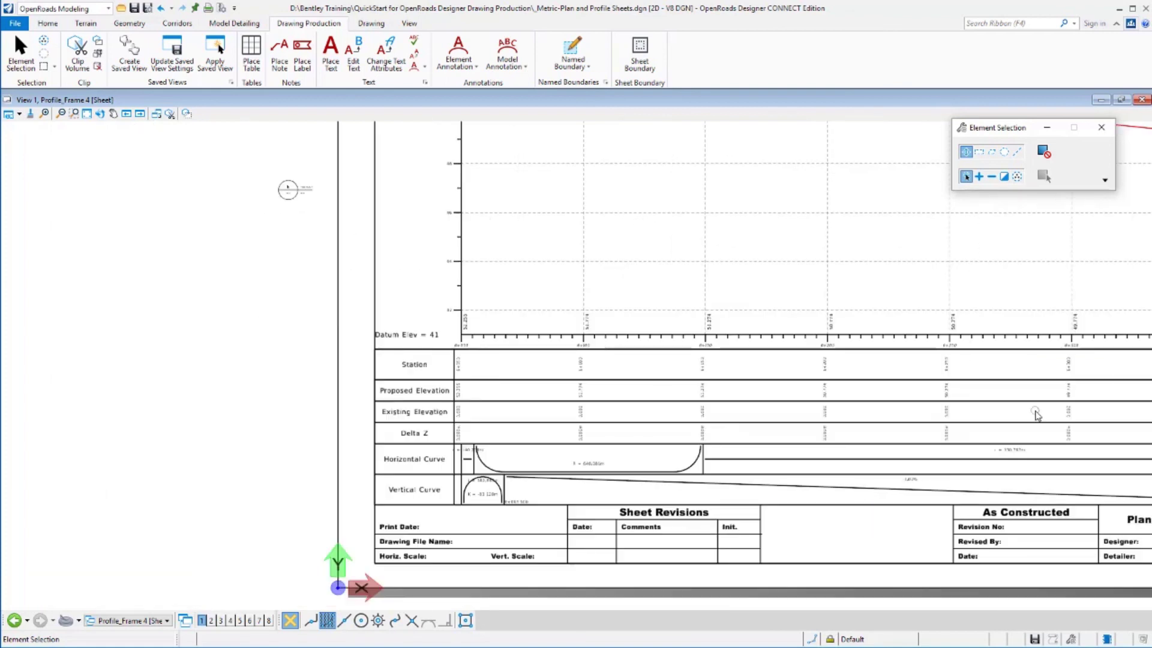
pyautogui.moveTo(1036, 414); pyautogui.dragTo(694, 415, button='middle')
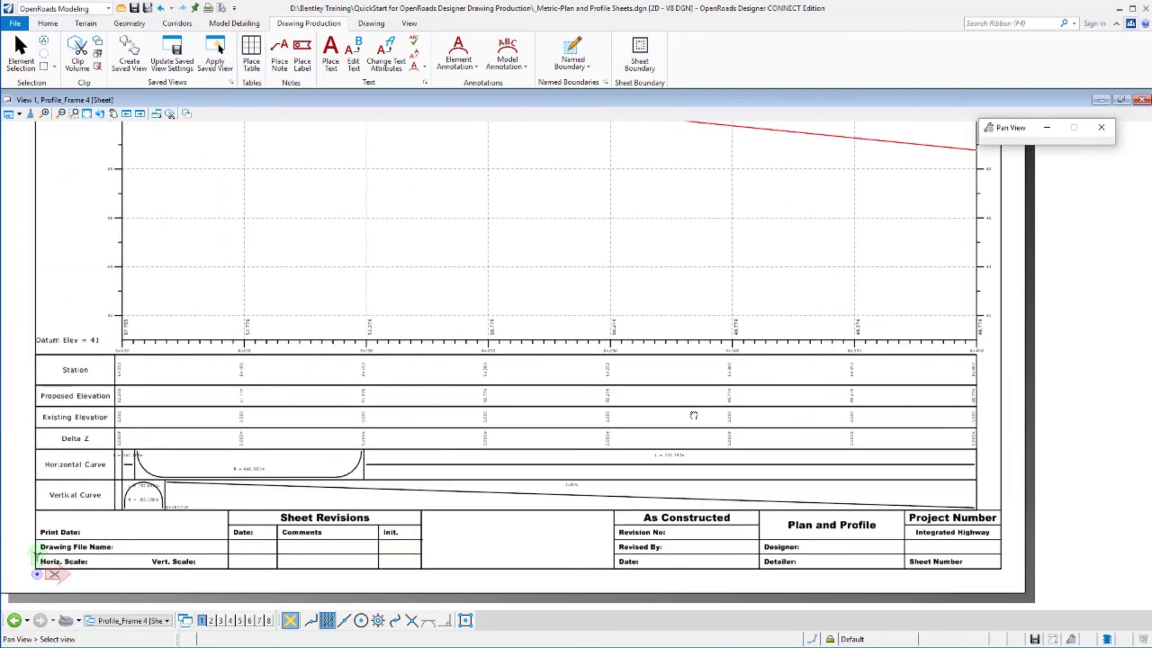
pyautogui.rightClick(693, 415)
pyautogui.scroll(-1, 564, 458)
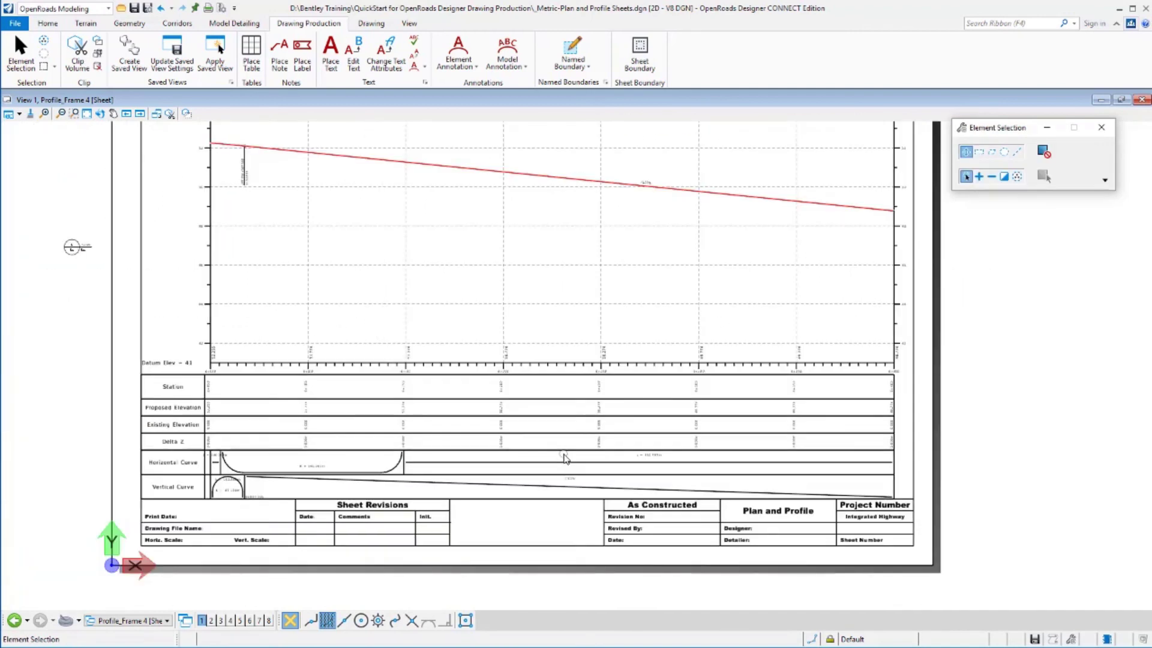
pyautogui.click(124, 621)
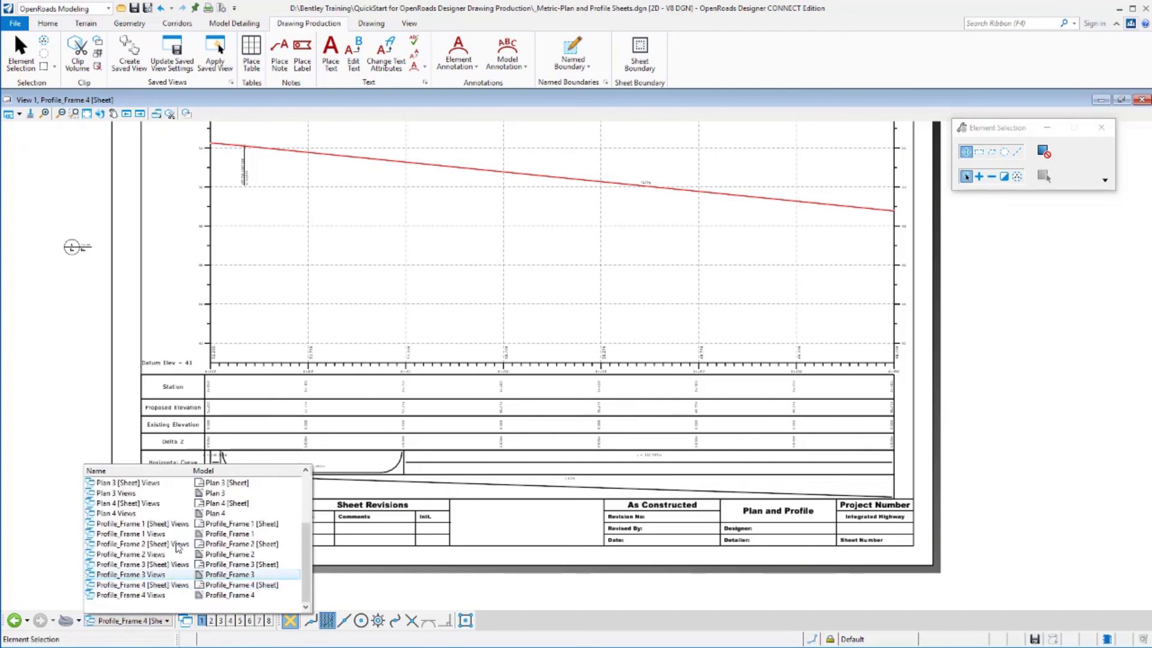
# Switch the view group to Plan 1, then Profile_Frame 1, then Plan 2 [Sheet] views.
pyautogui.scroll(3, 207, 516)
pyautogui.click(215, 515)
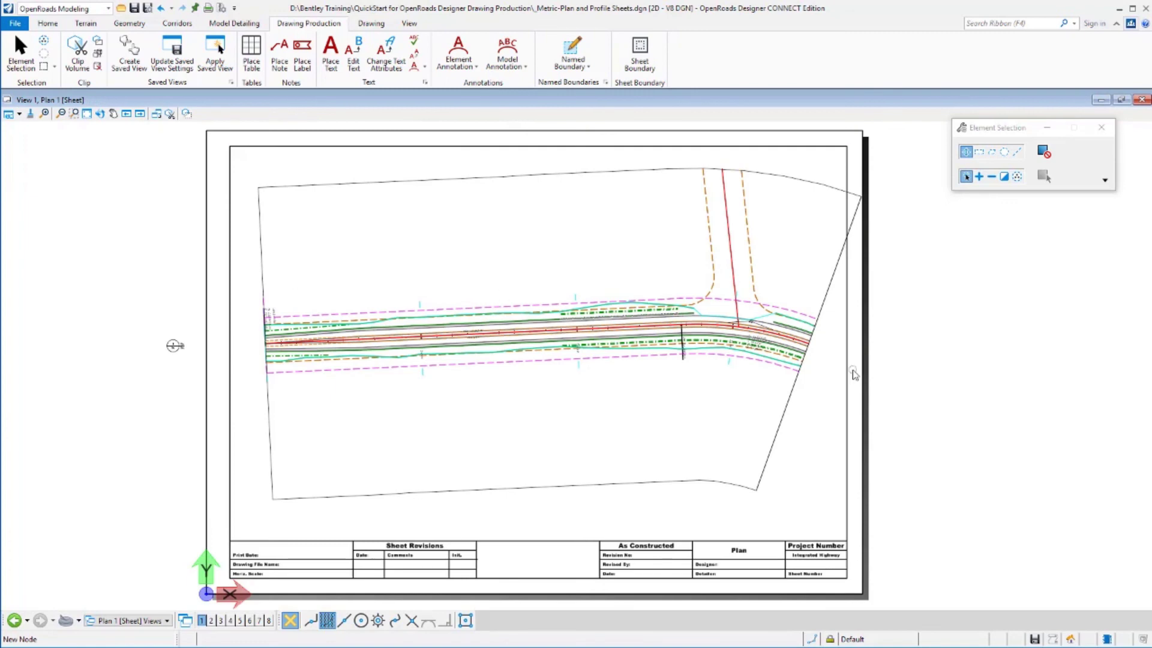
pyautogui.click(128, 621)
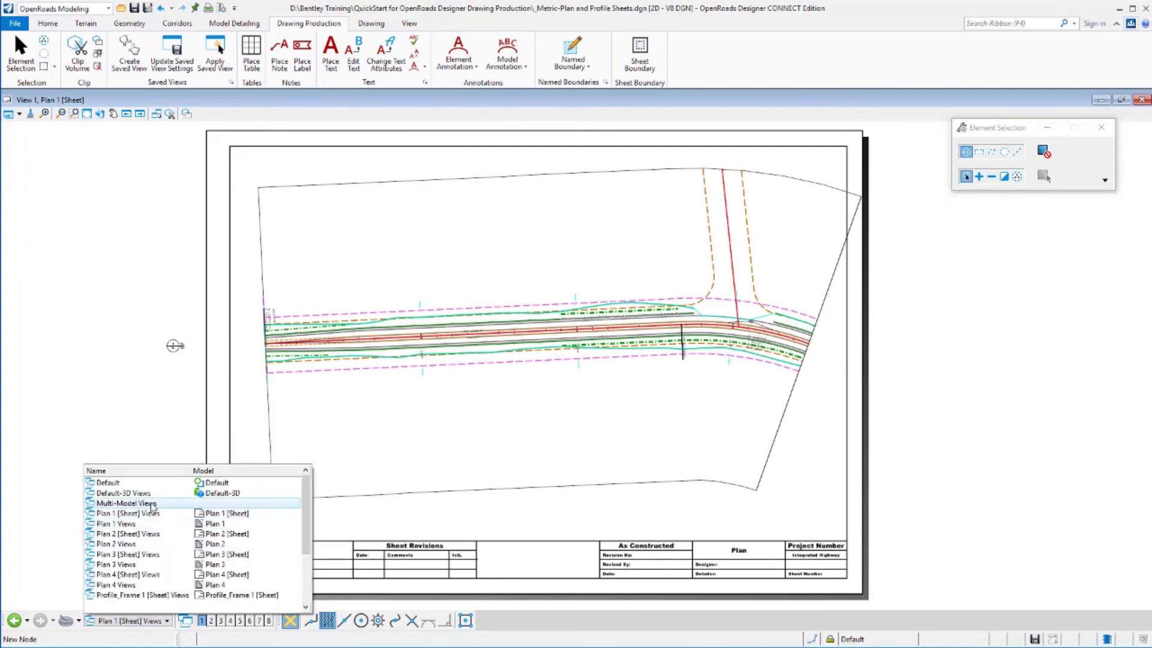
pyautogui.click(152, 595)
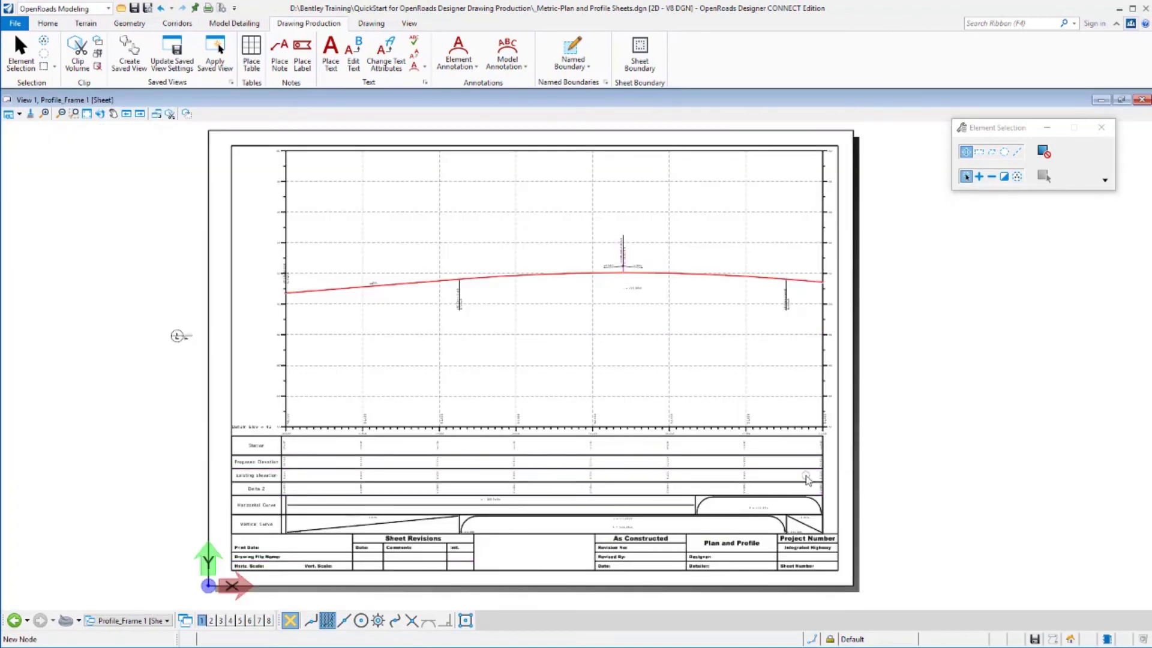
pyautogui.click(150, 622)
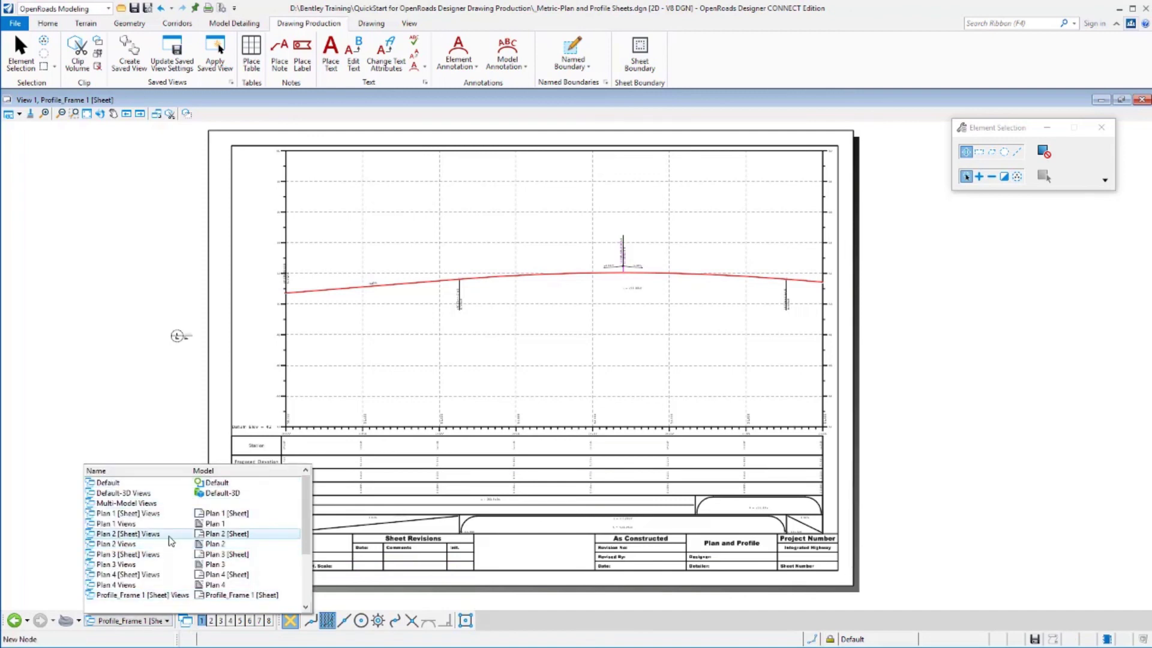
pyautogui.click(138, 533)
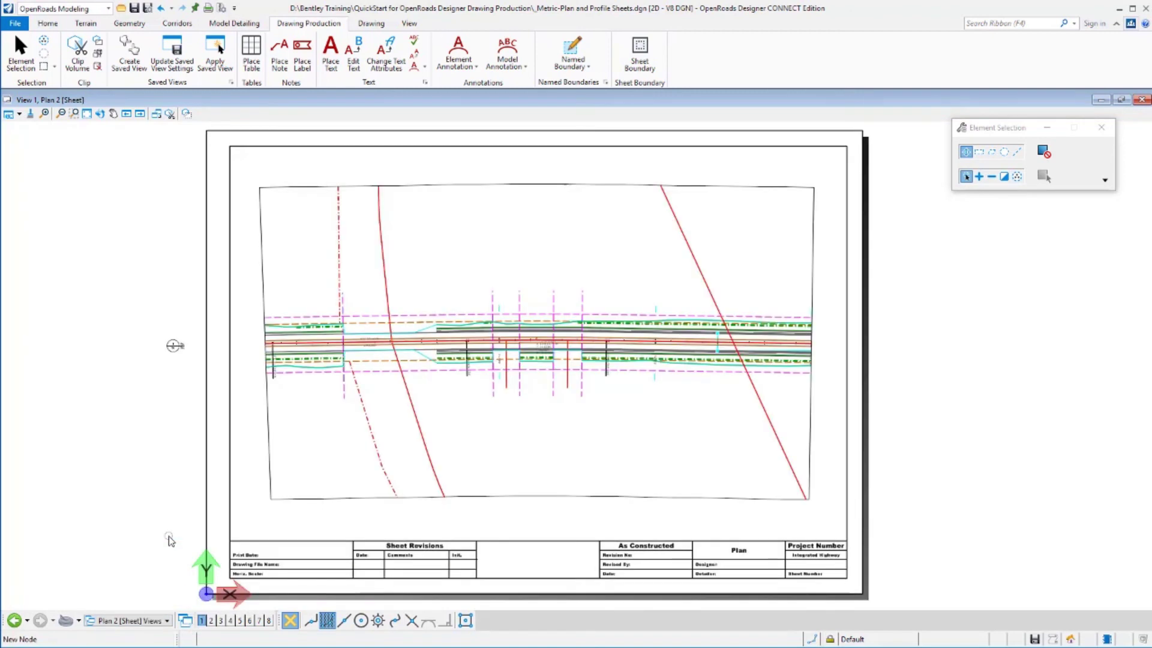